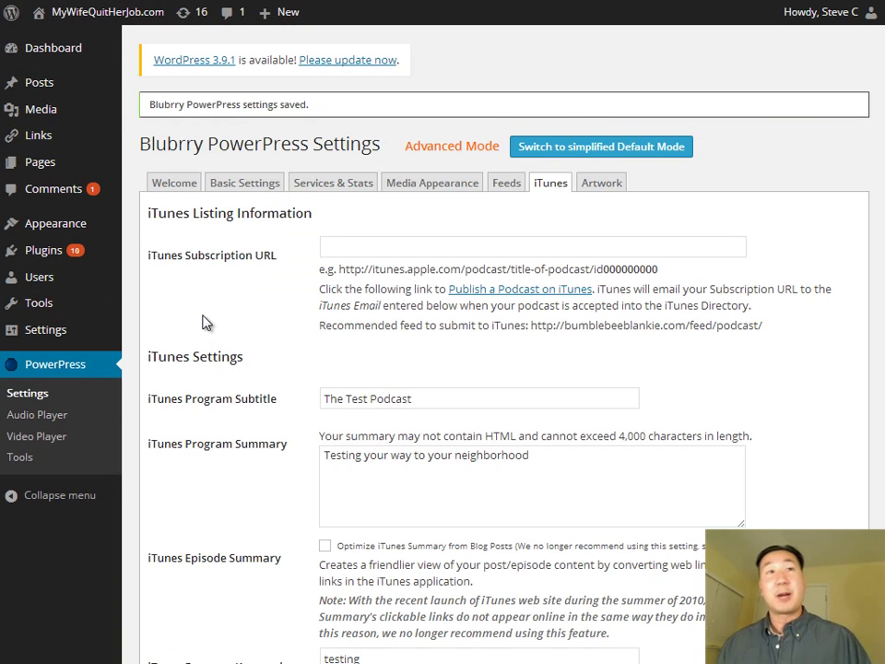
Reach the Plugins > Add New upload page, cancelling the file chooser without picking a .zip
{"action": "mouse_move", "coordinate": [46, 253]}
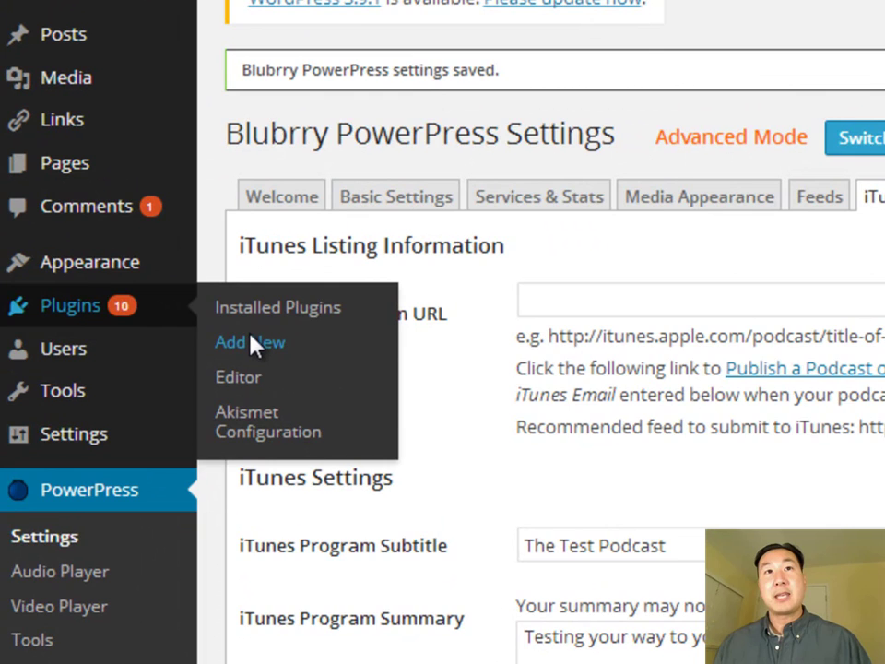
{"action": "left_click", "coordinate": [250, 343]}
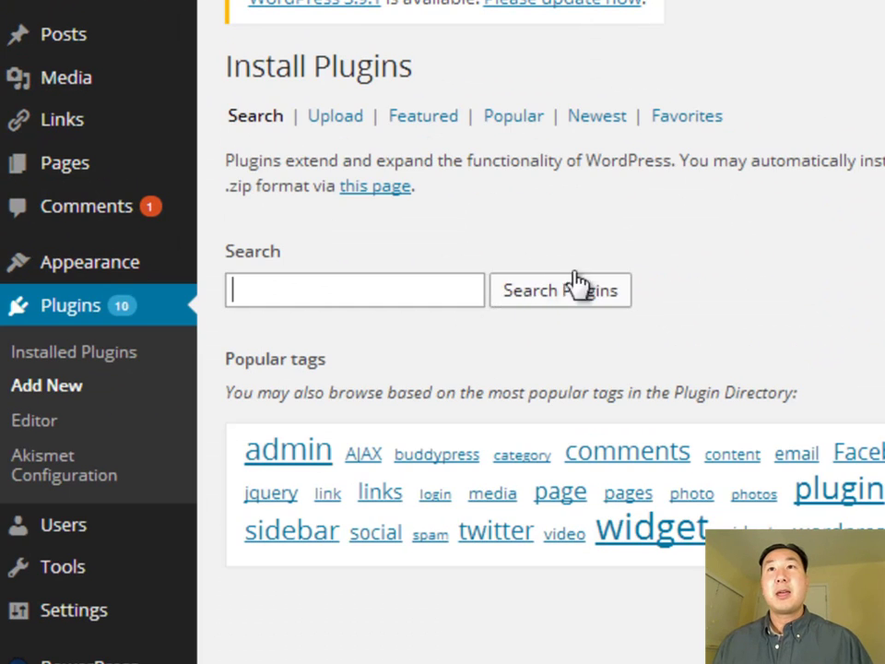
{"action": "left_click", "coordinate": [337, 118]}
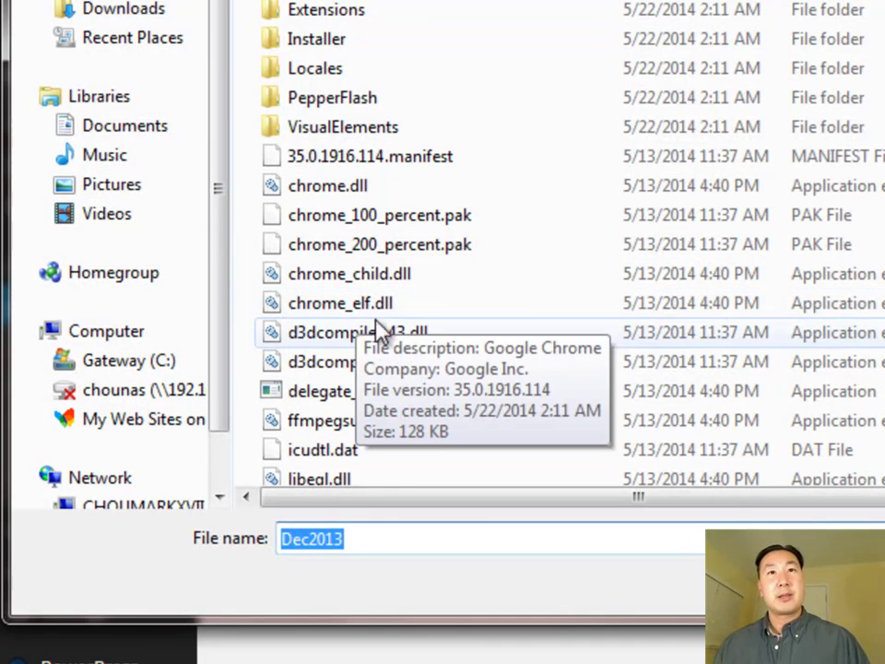
{"action": "key", "text": "Escape"}
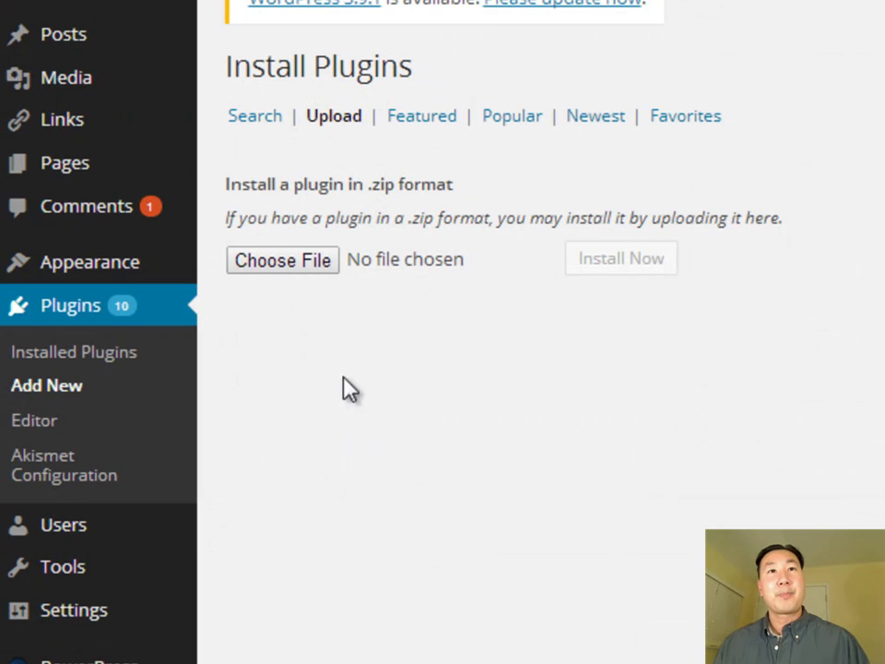
{"action": "mouse_move", "coordinate": [99, 660]}
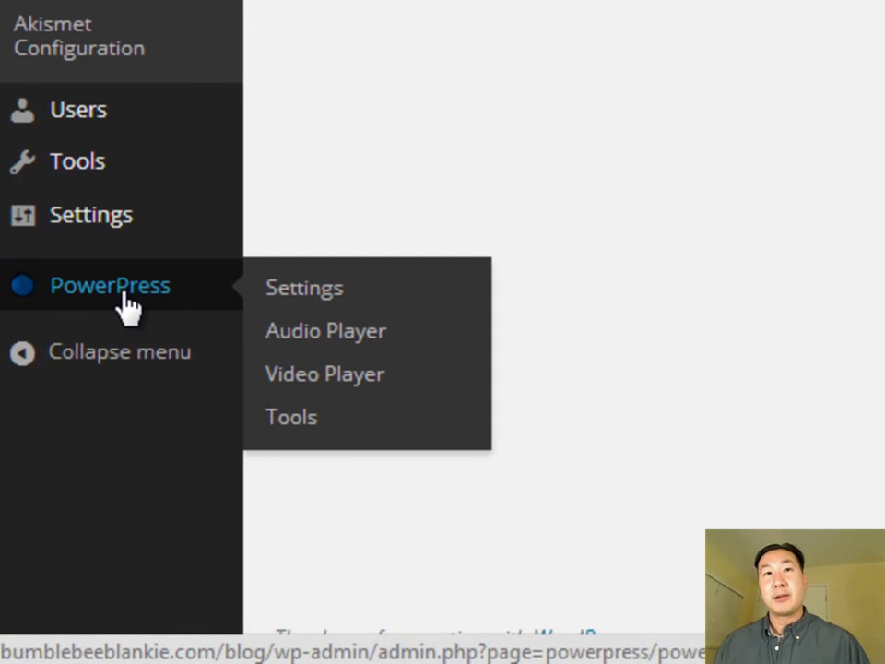
Open PowerPress Settings at its Welcome tab and look over the podcast news and topics
{"action": "left_click", "coordinate": [120, 293]}
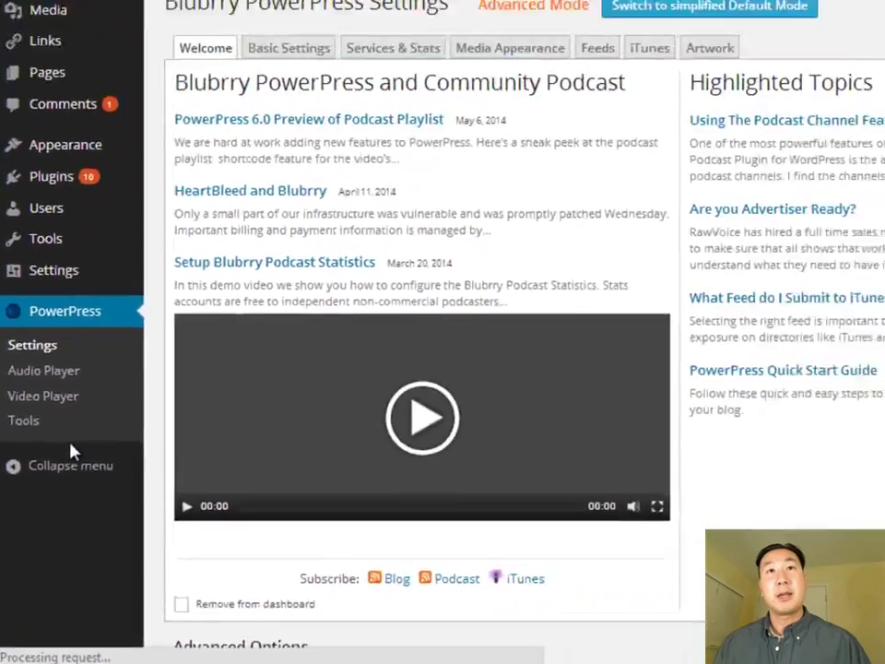
{"action": "scroll", "coordinate": [300, 332], "scroll_direction": "down", "scroll_amount": 5}
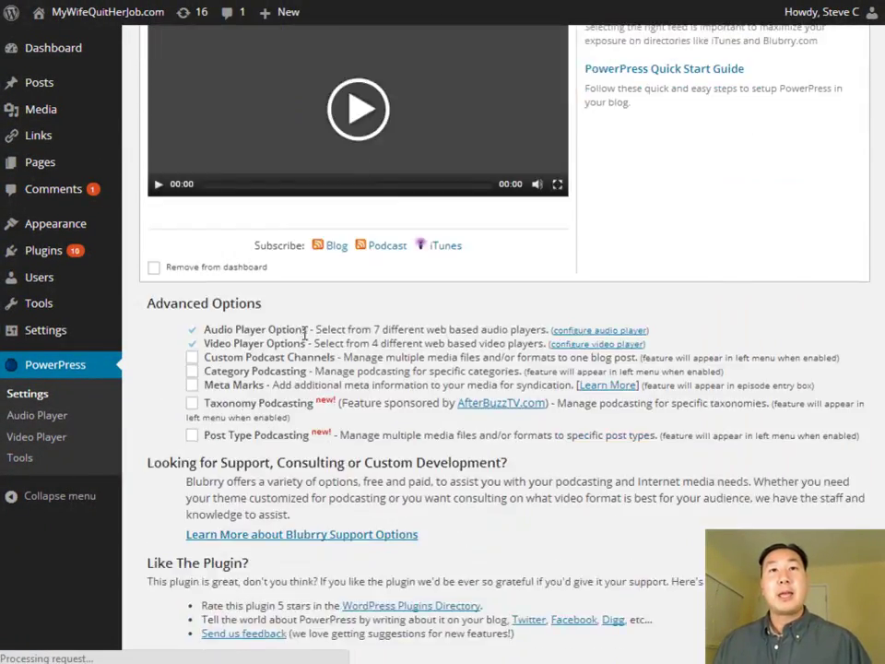
{"action": "scroll", "coordinate": [309, 349], "scroll_direction": "up", "scroll_amount": 5}
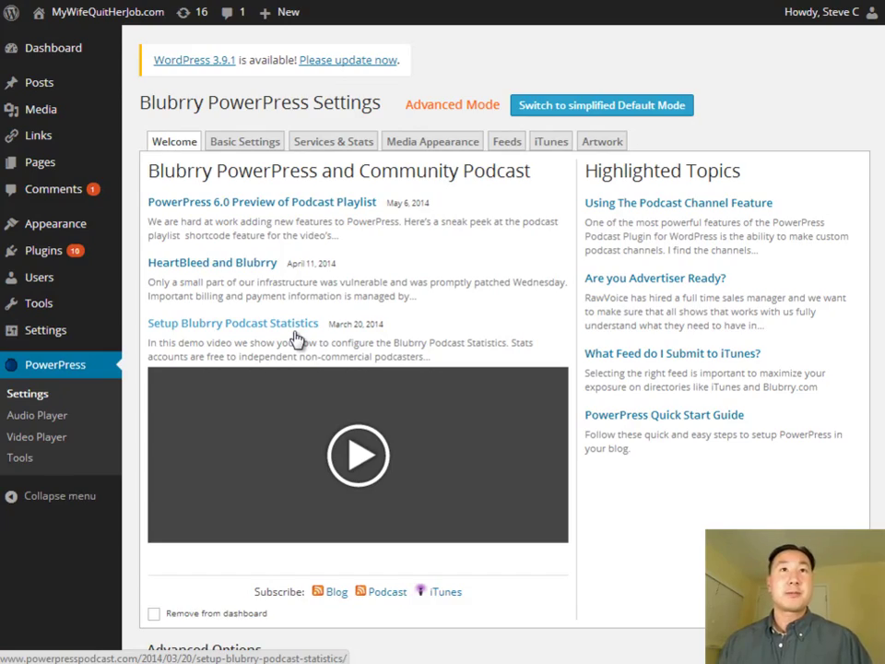
{"action": "scroll", "coordinate": [211, 291], "scroll_direction": "down", "scroll_amount": 4}
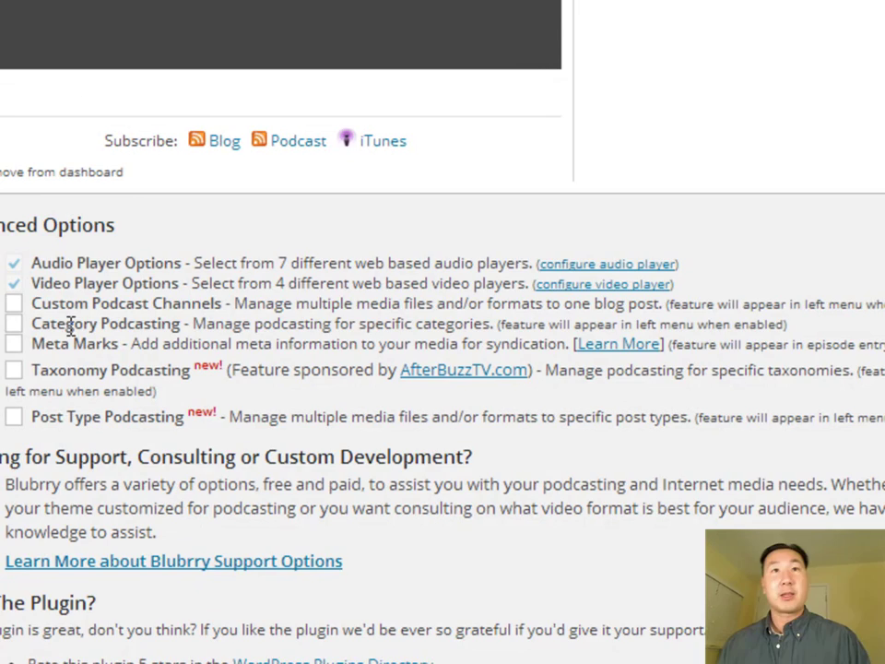
{"action": "scroll", "coordinate": [71, 266], "scroll_direction": "up", "scroll_amount": 4}
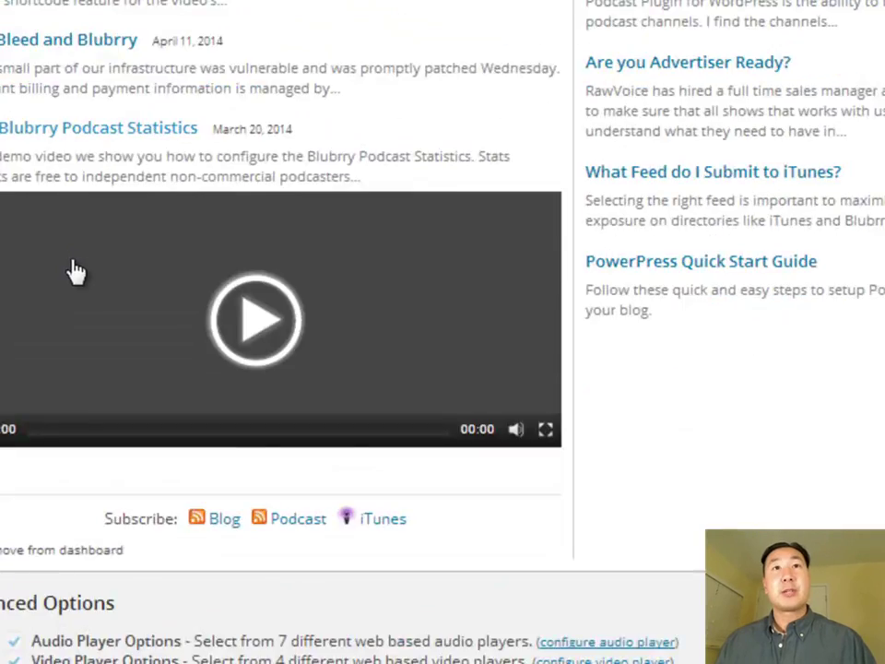
{"action": "scroll", "coordinate": [65, 277], "scroll_direction": "down", "scroll_amount": 3}
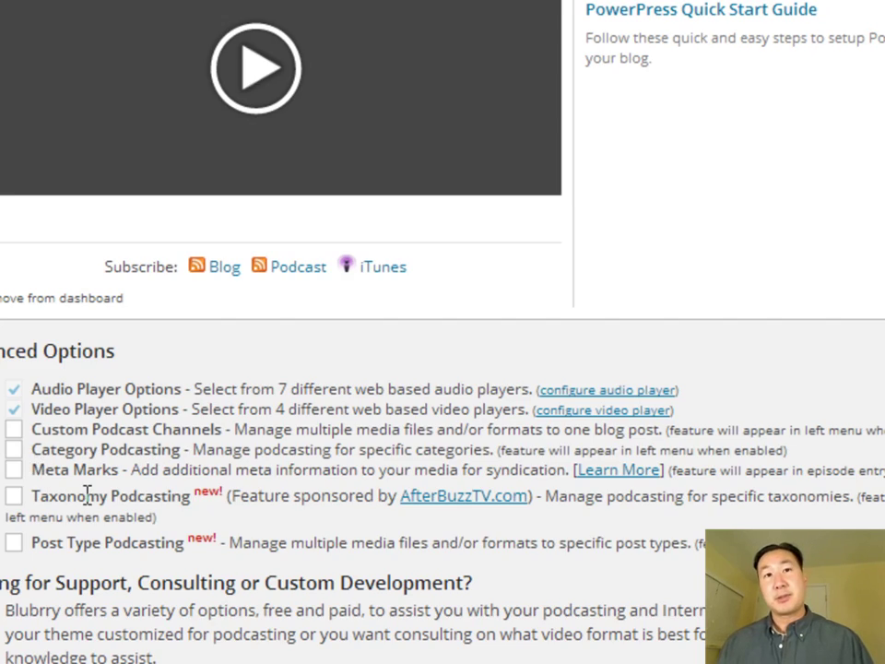
{"action": "scroll", "coordinate": [65, 503], "scroll_direction": "up", "scroll_amount": 4}
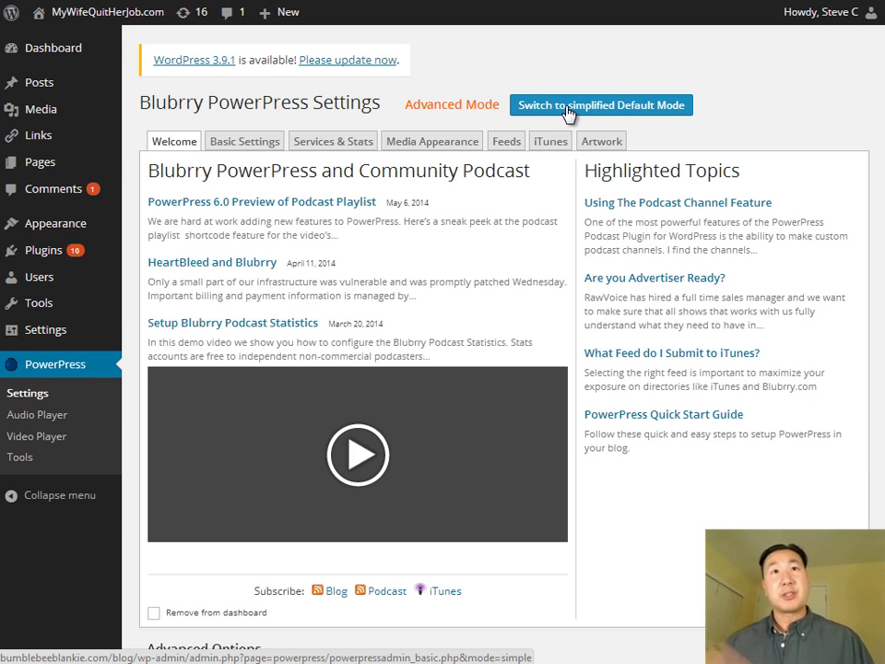
Show the Basic Settings tab with the Media URL and Media File Size and Duration entry options
{"action": "left_click", "coordinate": [251, 145]}
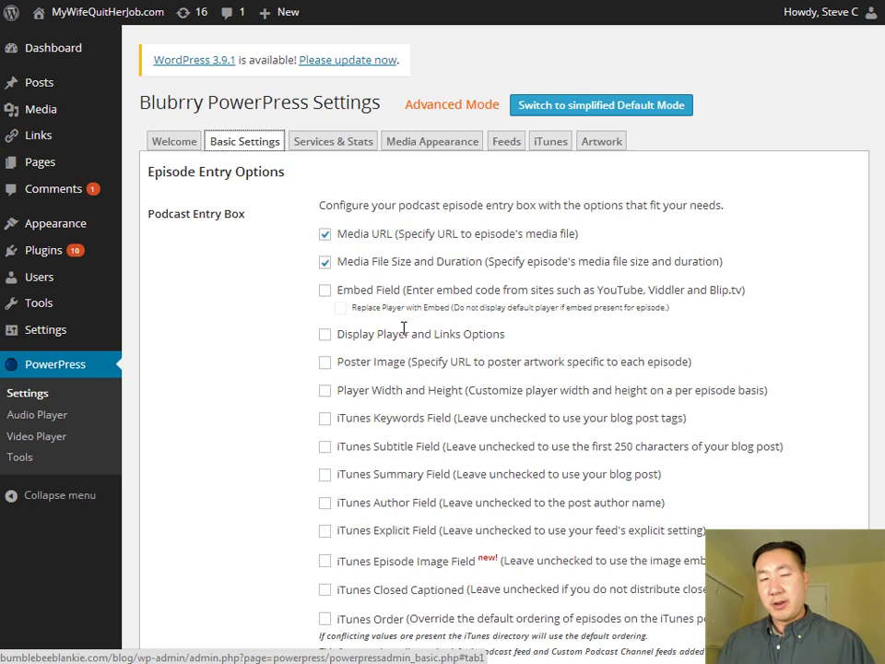
{"action": "scroll", "coordinate": [405, 330], "scroll_direction": "down", "scroll_amount": 2}
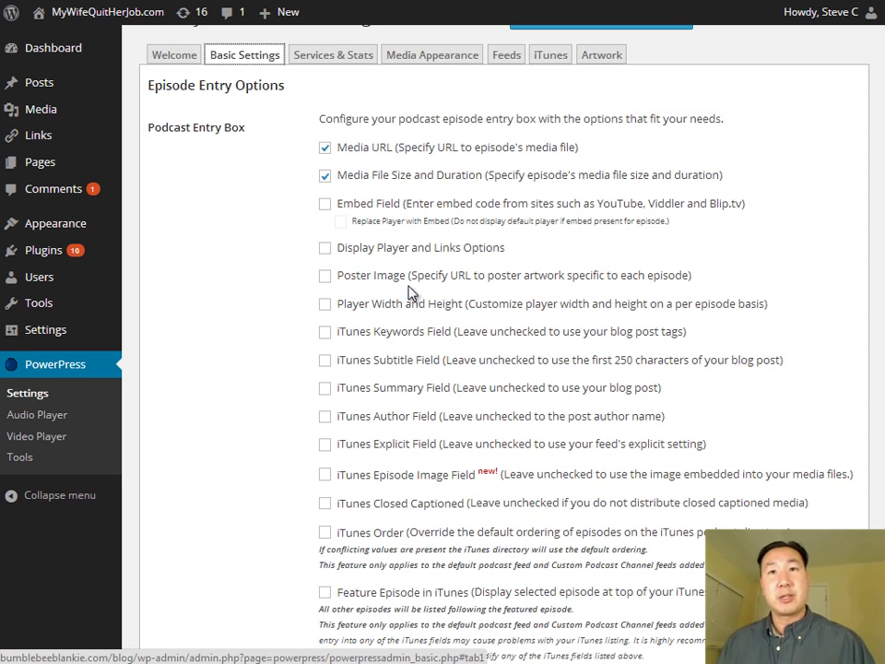
{"action": "scroll", "coordinate": [410, 293], "scroll_direction": "up", "scroll_amount": 2}
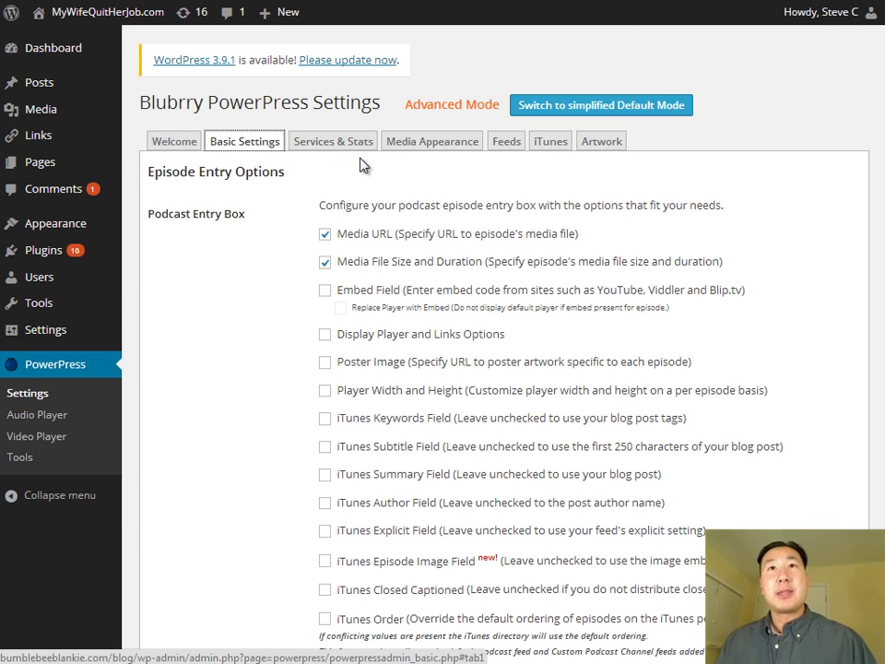
View the Feeds tab: title 'The Test Podcast', description 'testing testing', 100 episodes per feed
{"action": "left_click", "coordinate": [505, 151]}
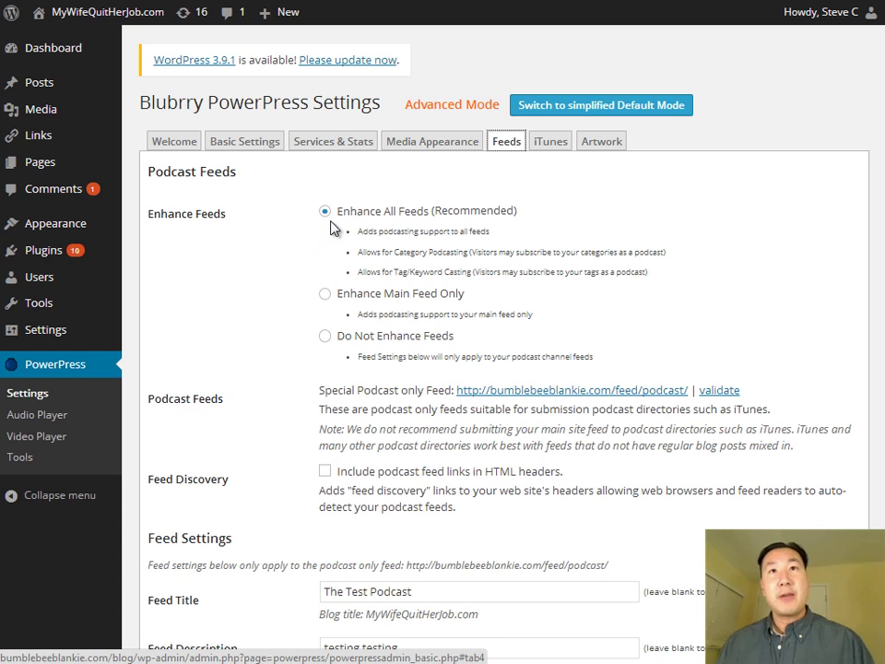
{"action": "scroll", "coordinate": [451, 300], "scroll_direction": "down", "scroll_amount": 1}
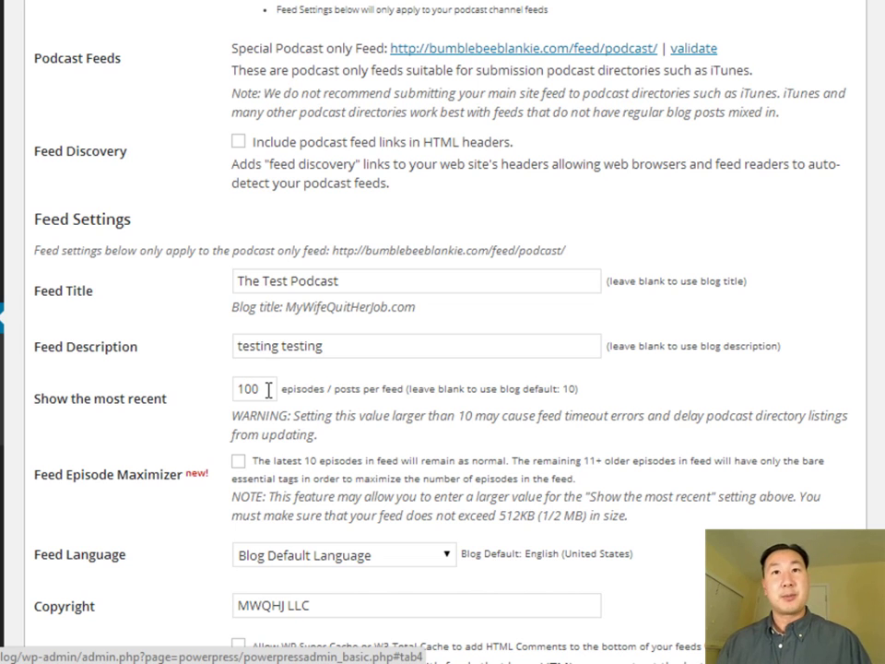
Review the remaining Feeds options, then show the iTunes tab with subtitle 'The Test Podcast'
{"action": "scroll", "coordinate": [270, 390], "scroll_direction": "down", "scroll_amount": 3}
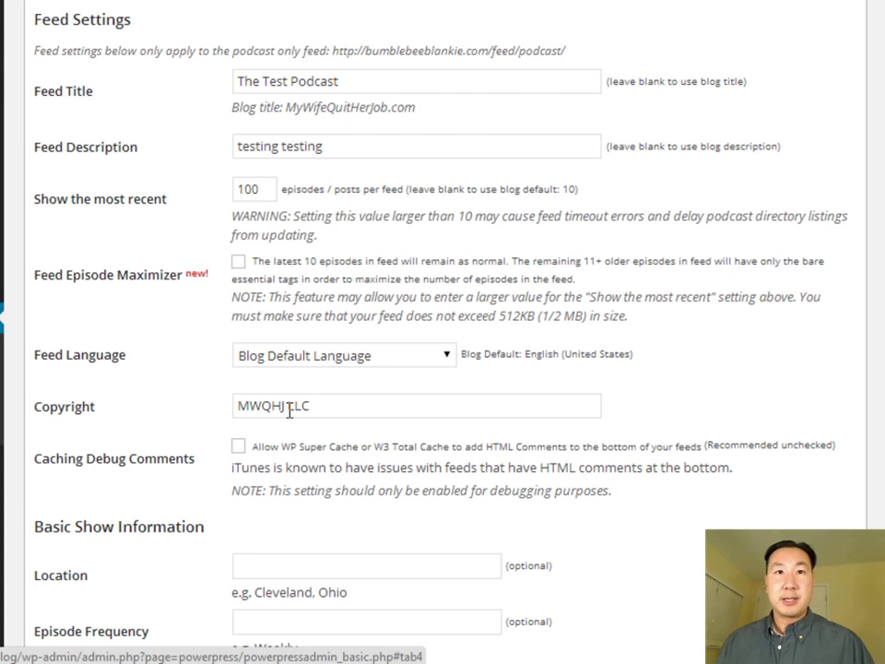
{"action": "scroll", "coordinate": [288, 411], "scroll_direction": "down", "scroll_amount": 3}
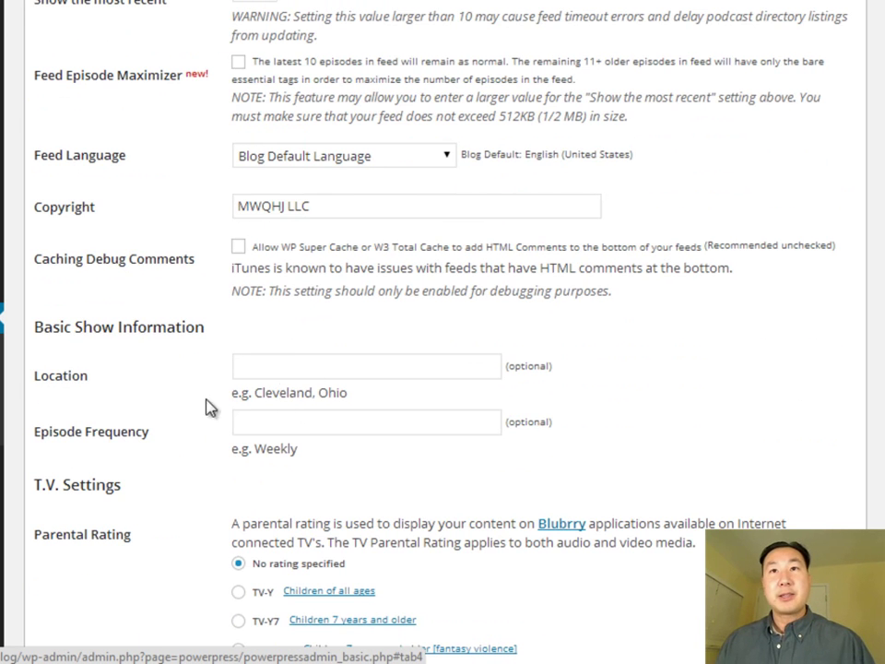
{"action": "scroll", "coordinate": [370, 411], "scroll_direction": "down", "scroll_amount": 4}
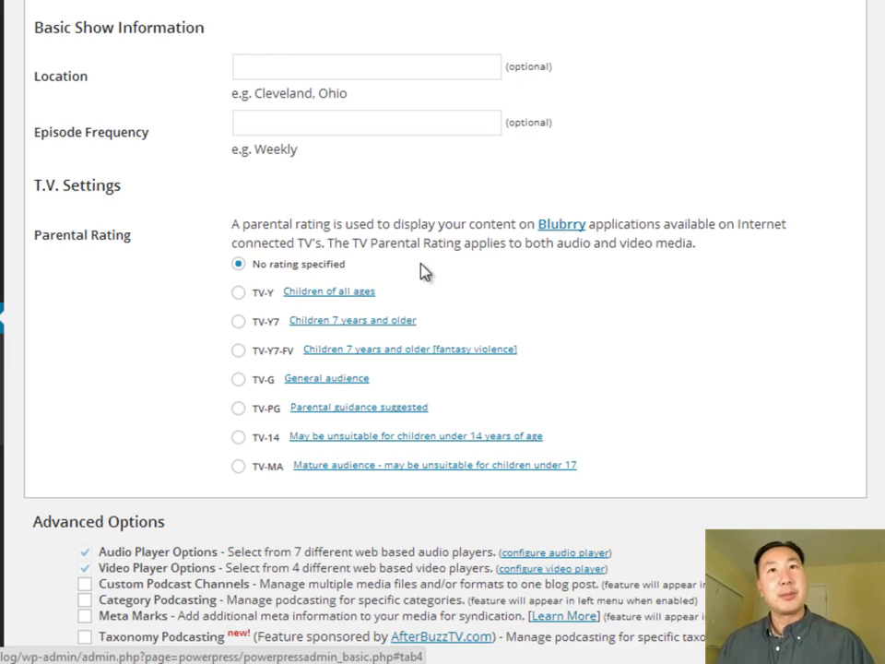
{"action": "scroll", "coordinate": [564, 346], "scroll_direction": "up", "scroll_amount": 1}
{"action": "scroll", "coordinate": [565, 346], "scroll_direction": "up", "scroll_amount": 9}
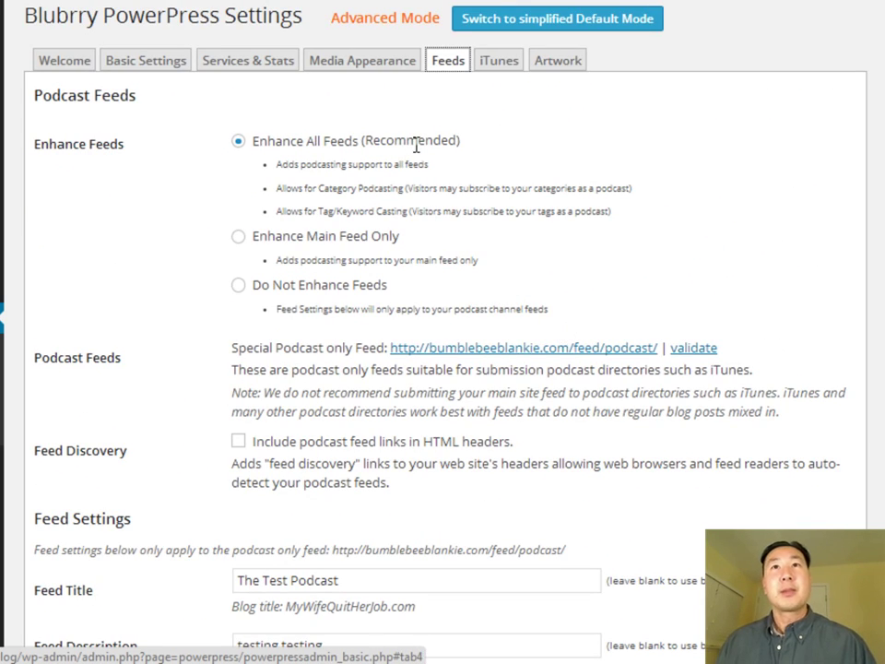
{"action": "left_click", "coordinate": [502, 62]}
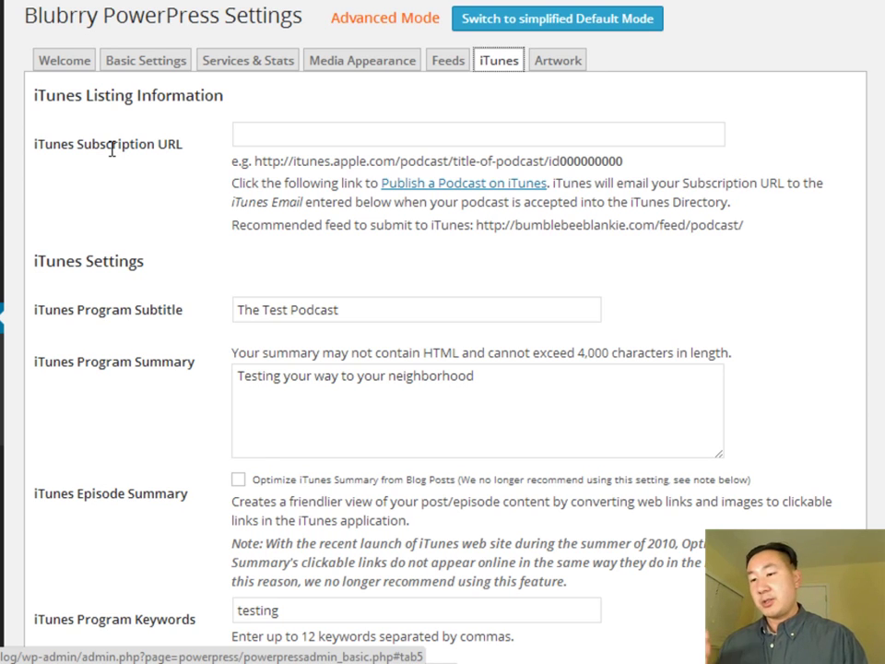
{"action": "scroll", "coordinate": [131, 309], "scroll_direction": "down", "scroll_amount": 2}
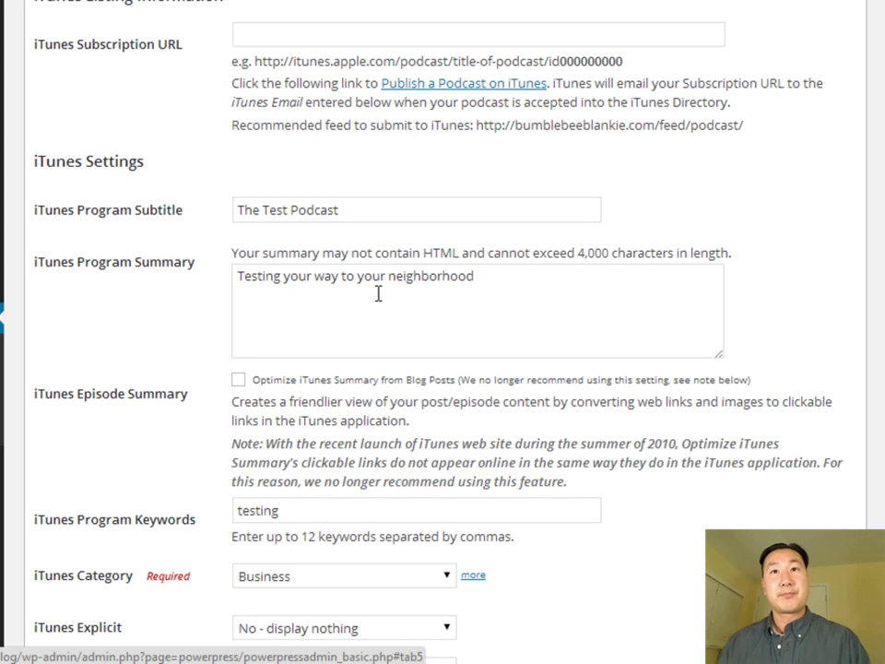
{"action": "scroll", "coordinate": [377, 293], "scroll_direction": "down", "scroll_amount": 2}
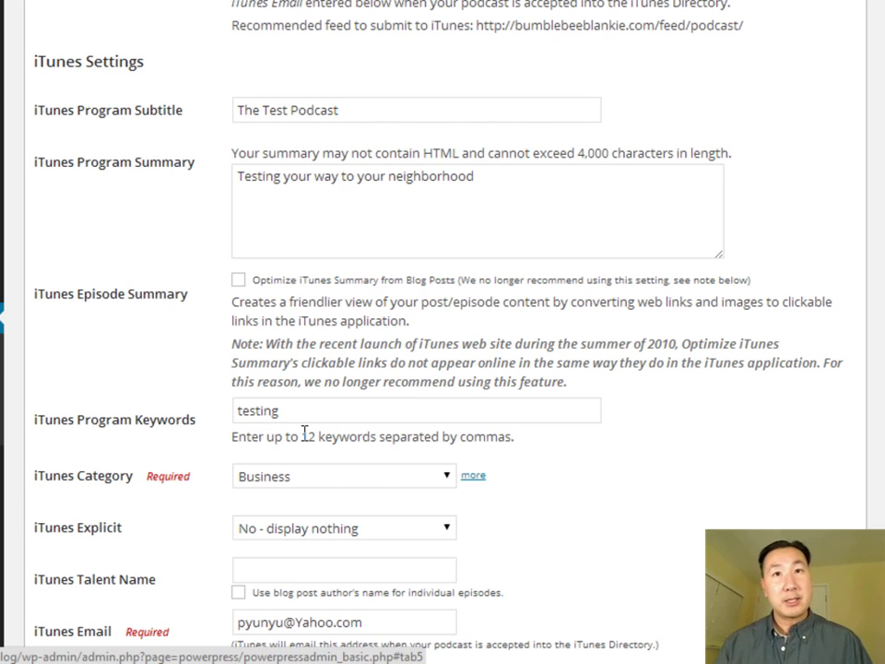
{"action": "scroll", "coordinate": [304, 433], "scroll_direction": "down", "scroll_amount": 2}
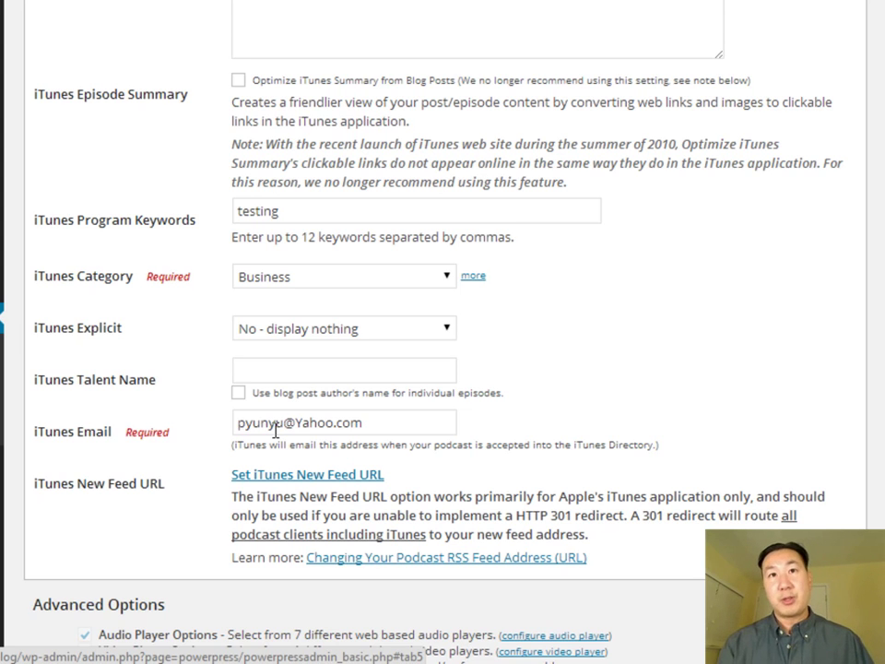
{"action": "scroll", "coordinate": [281, 441], "scroll_direction": "down", "scroll_amount": 2}
{"action": "scroll", "coordinate": [288, 450], "scroll_direction": "up", "scroll_amount": 6}
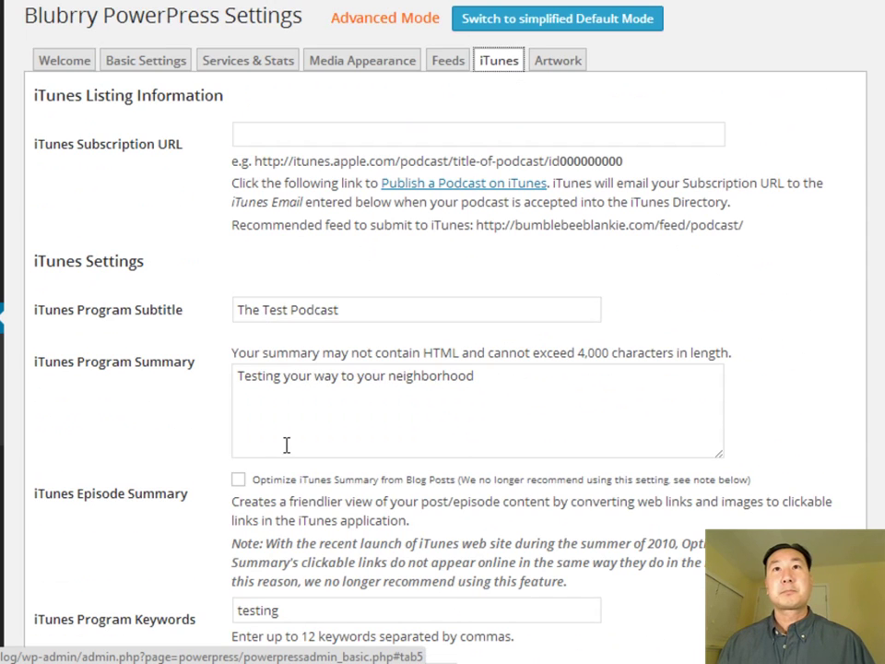
{"action": "left_click", "coordinate": [562, 65]}
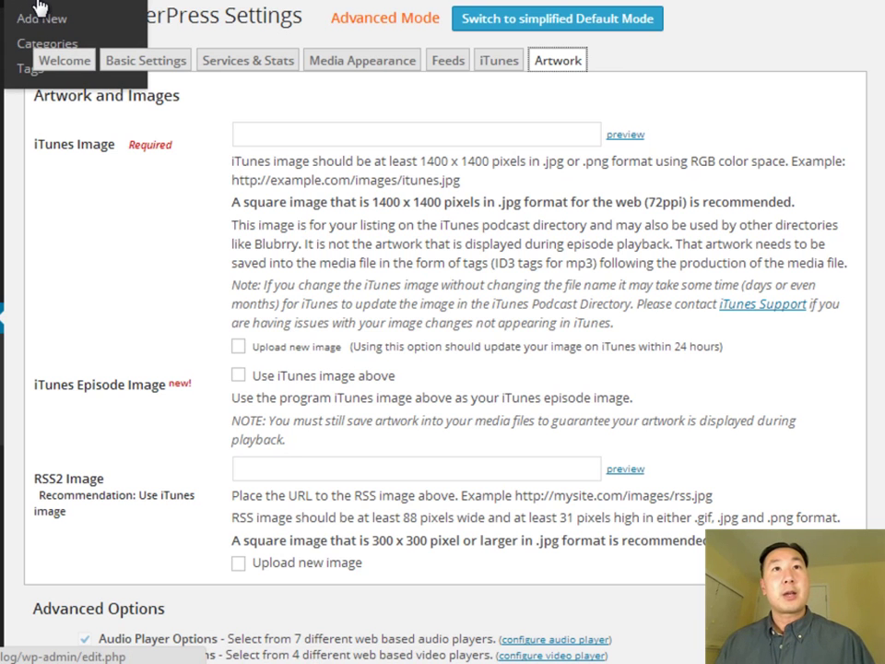
Open Podcast Episode #1 from All Posts for editing, then start a new browser tab
{"action": "left_click", "coordinate": [39, 7]}
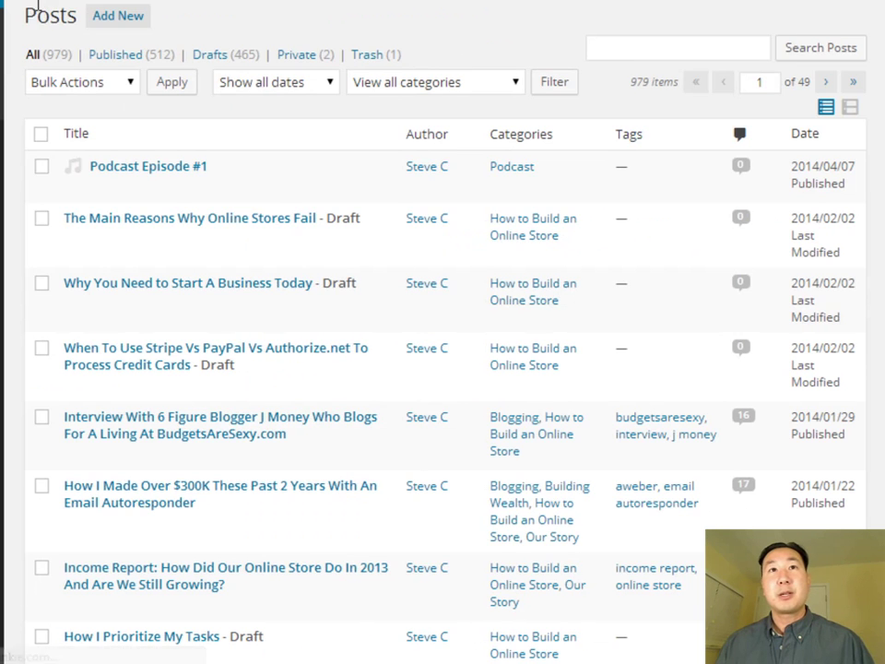
{"action": "left_click", "coordinate": [96, 170]}
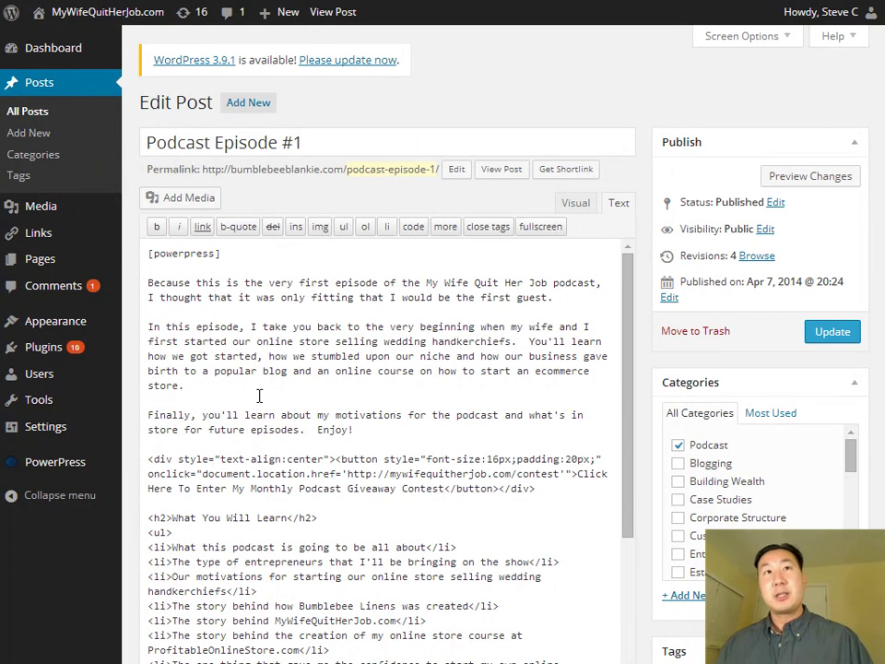
{"action": "key", "text": "ctrl+t"}
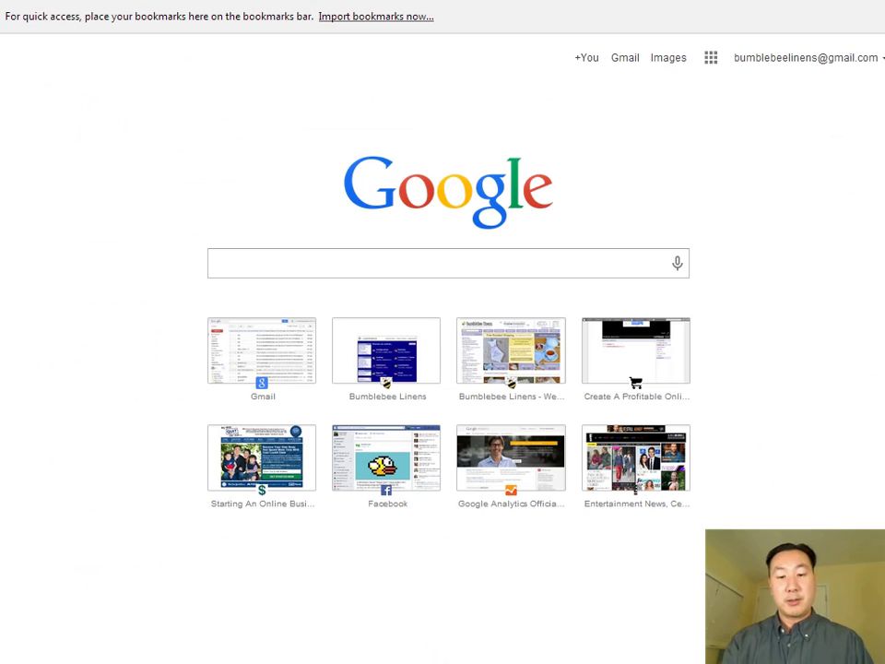
Go to libsyn.com to reach the podcast's Libsyn 4 dashboard
{"action": "type", "text": "libsyn"}
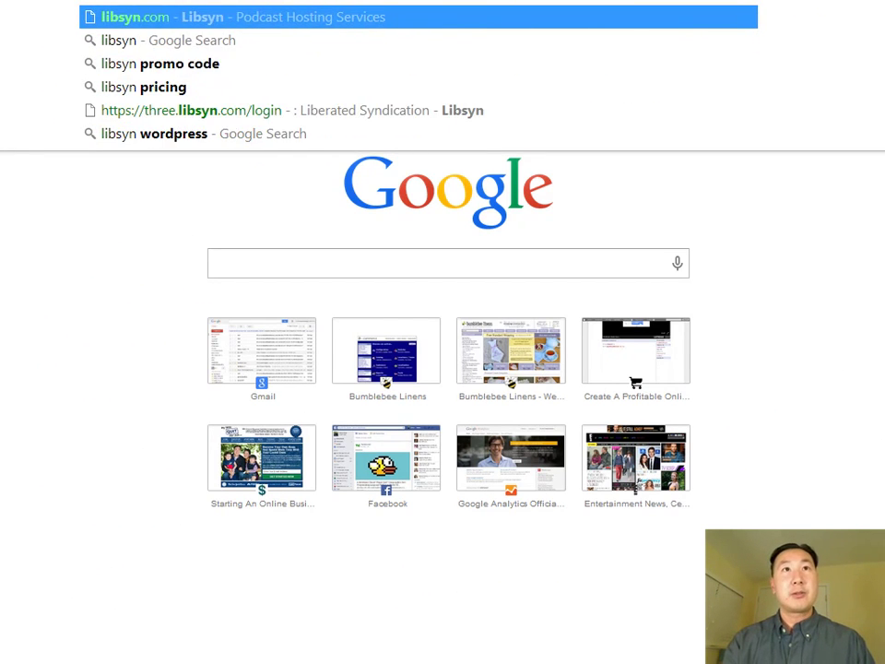
{"action": "key", "text": "Return"}
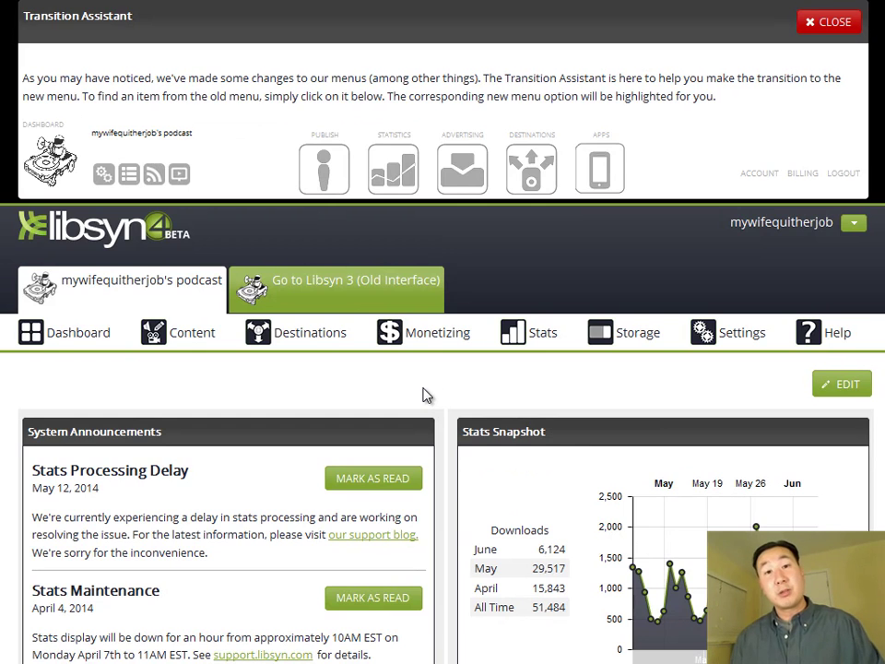
Add a new Libsyn episode and upload MWQHJ001Steve.mp3 from the hard drive as its media
{"action": "mouse_move", "coordinate": [195, 345]}
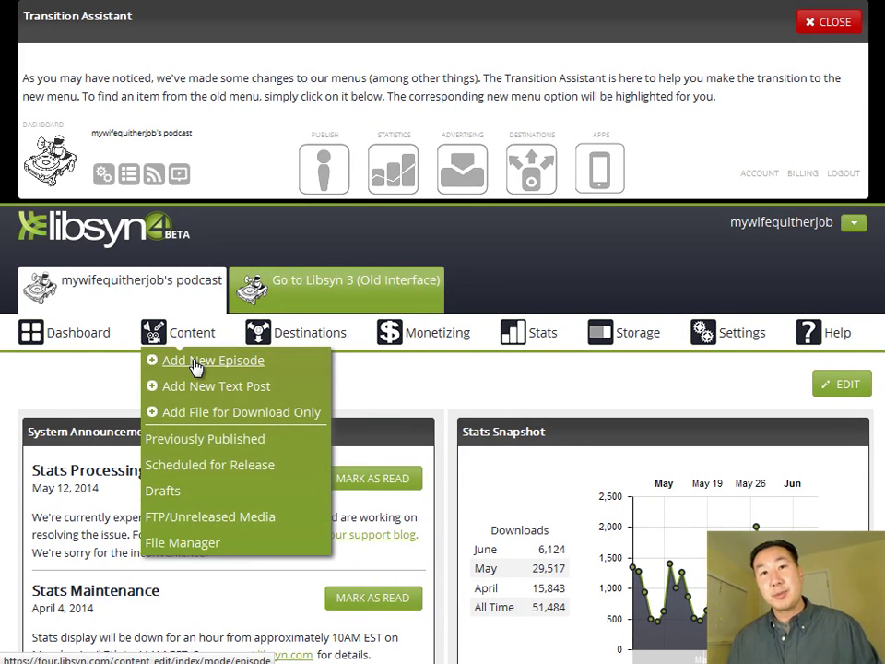
{"action": "left_click", "coordinate": [195, 367]}
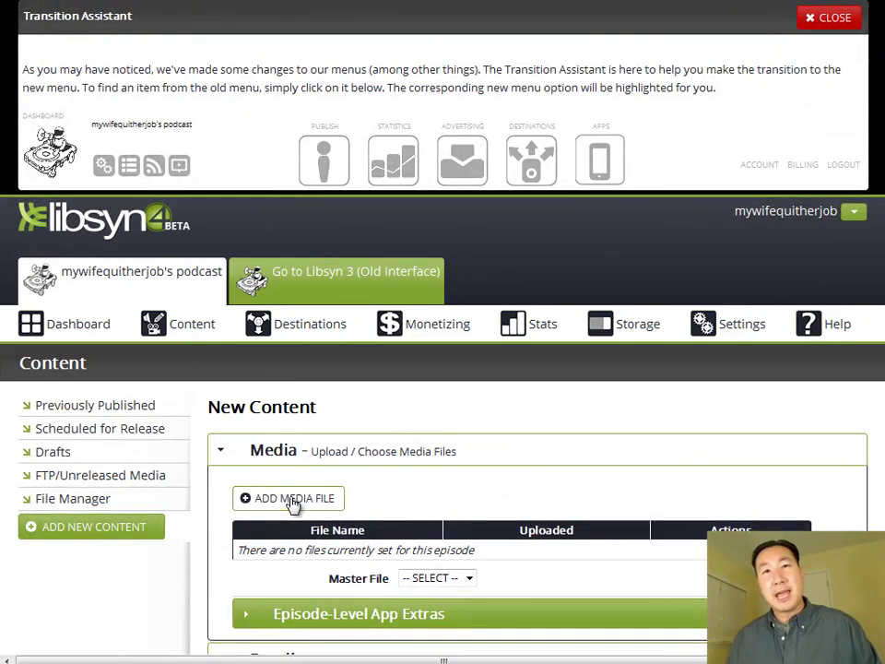
{"action": "left_click", "coordinate": [292, 504]}
{"action": "left_click", "coordinate": [391, 222]}
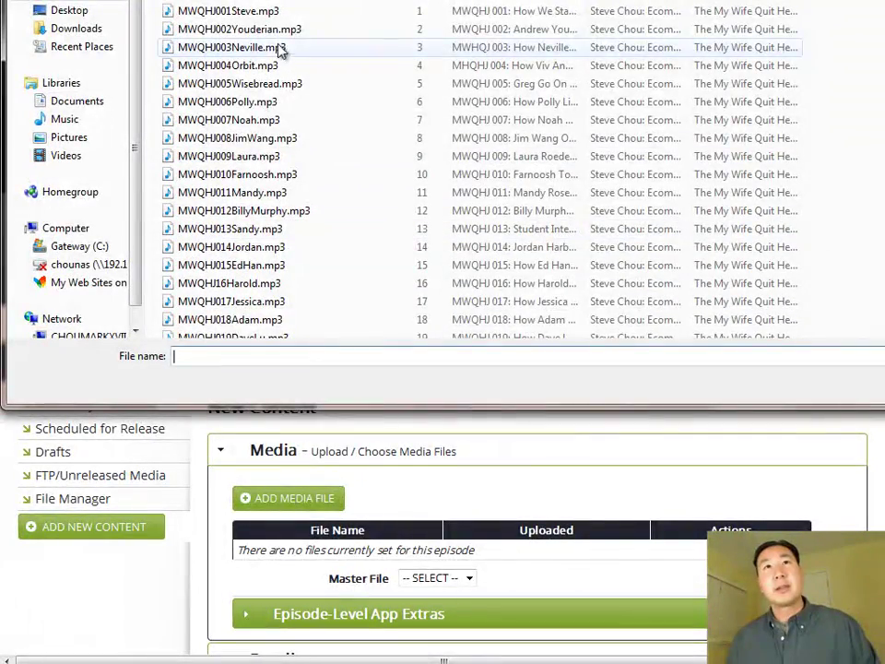
{"action": "left_click_drag", "start_coordinate": [446, 0], "coordinate": [448, 48]}
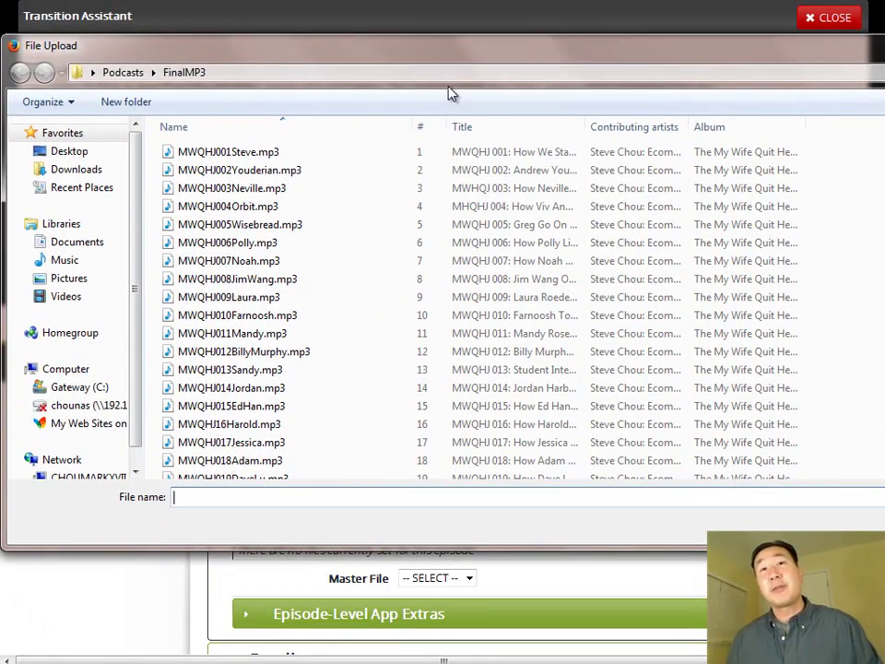
{"action": "left_click", "coordinate": [246, 159]}
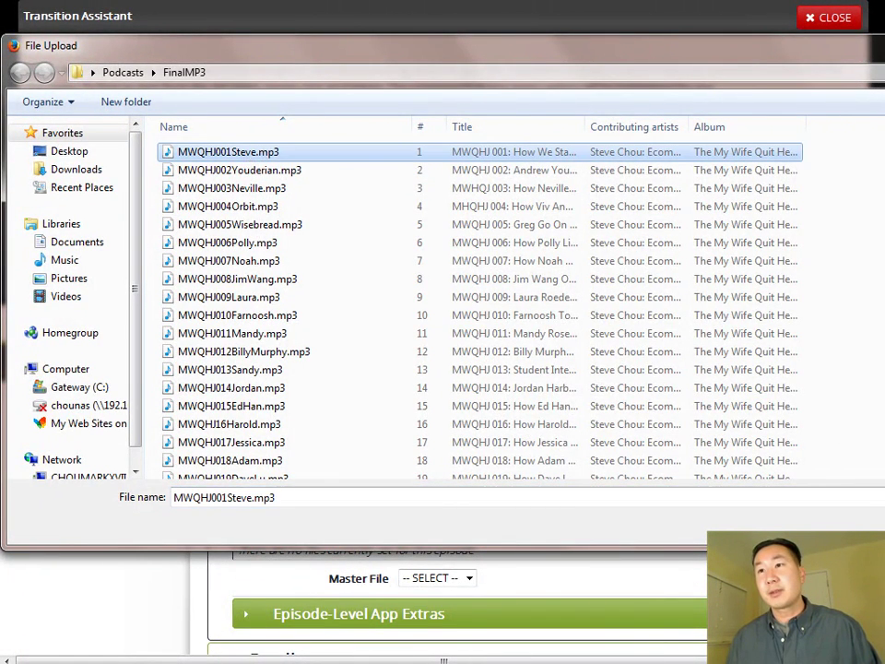
{"action": "key", "text": "Return"}
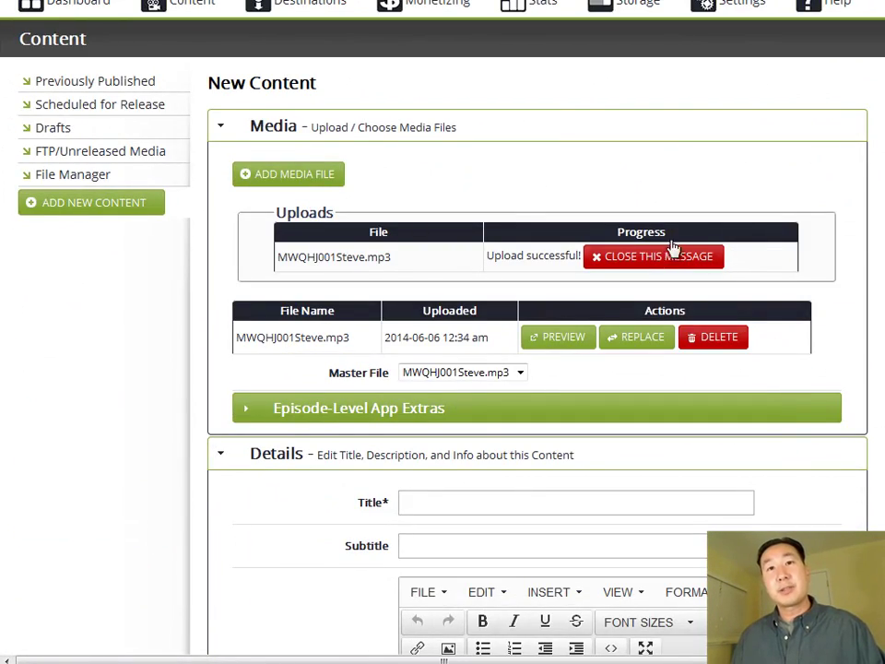
Title the episode 'MWQHJ 099 Test Podcast' and publish it
{"action": "scroll", "coordinate": [559, 359], "scroll_direction": "down", "scroll_amount": 2}
{"action": "left_click", "coordinate": [448, 309]}
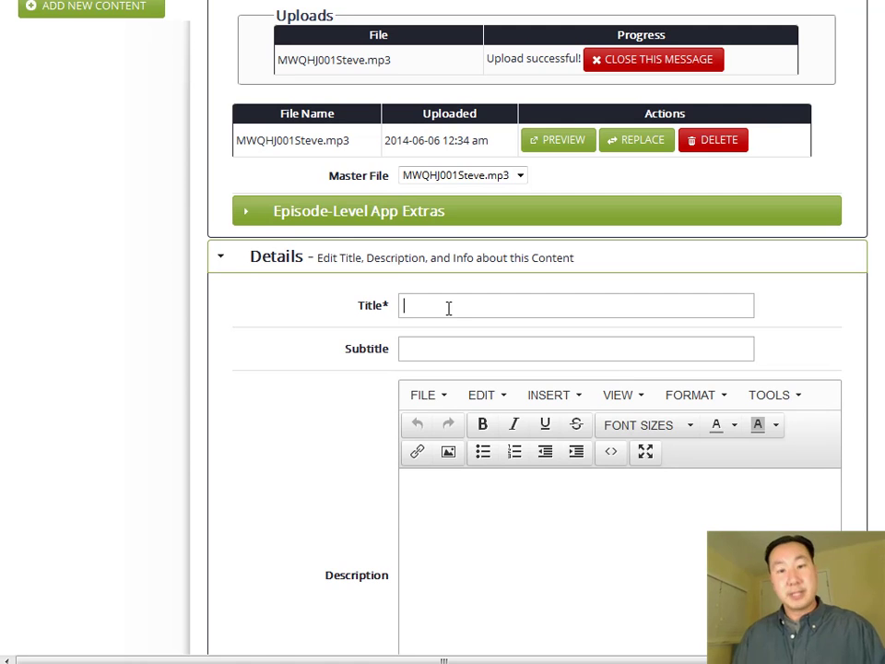
{"action": "type", "text": "MWQHJ"}
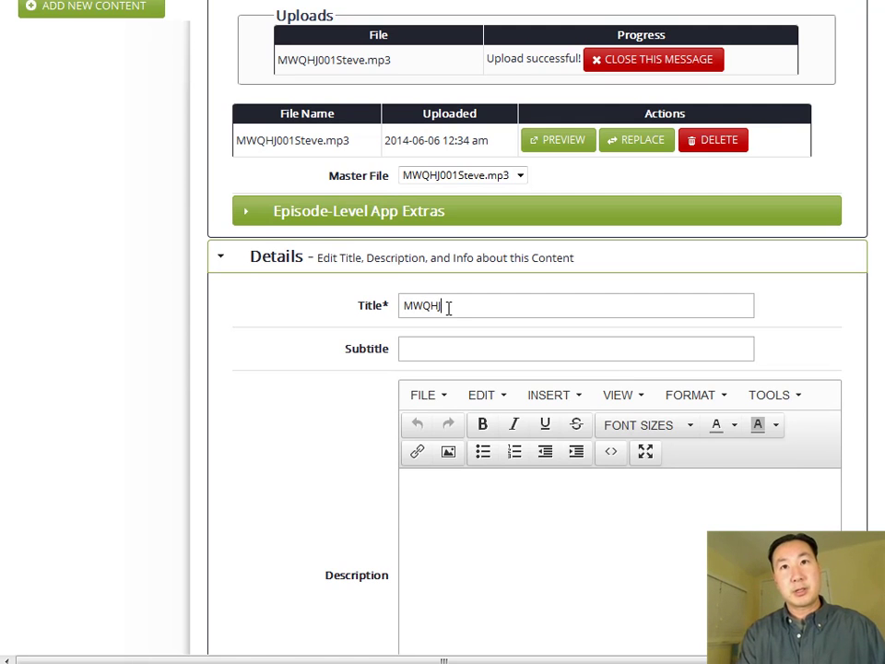
{"action": "type", "text": " 099"}
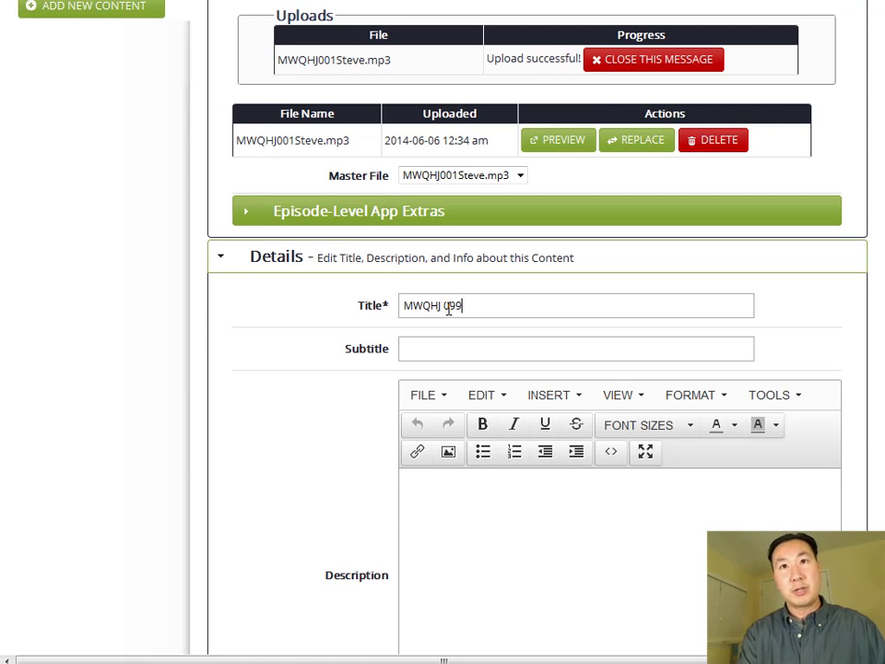
{"action": "type", "text": " Test Podcast"}
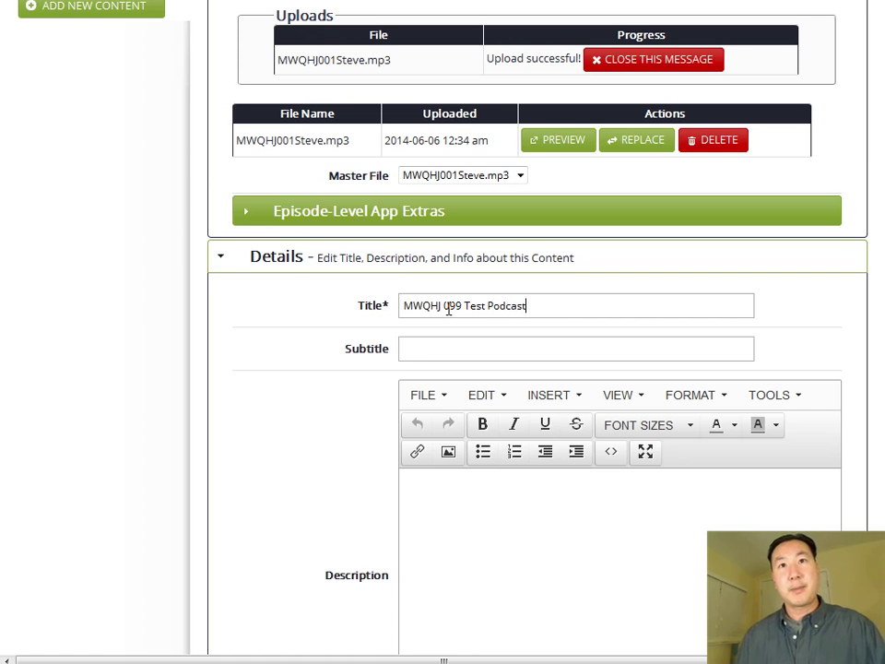
{"action": "scroll", "coordinate": [491, 371], "scroll_direction": "down", "scroll_amount": 2}
{"action": "scroll", "coordinate": [410, 360], "scroll_direction": "down", "scroll_amount": 10}
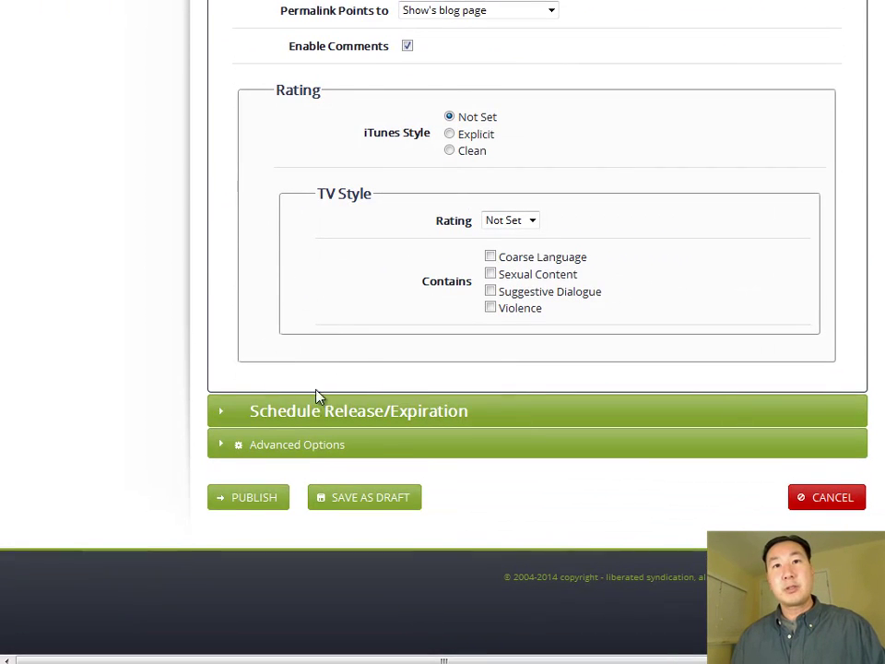
{"action": "left_click", "coordinate": [247, 502]}
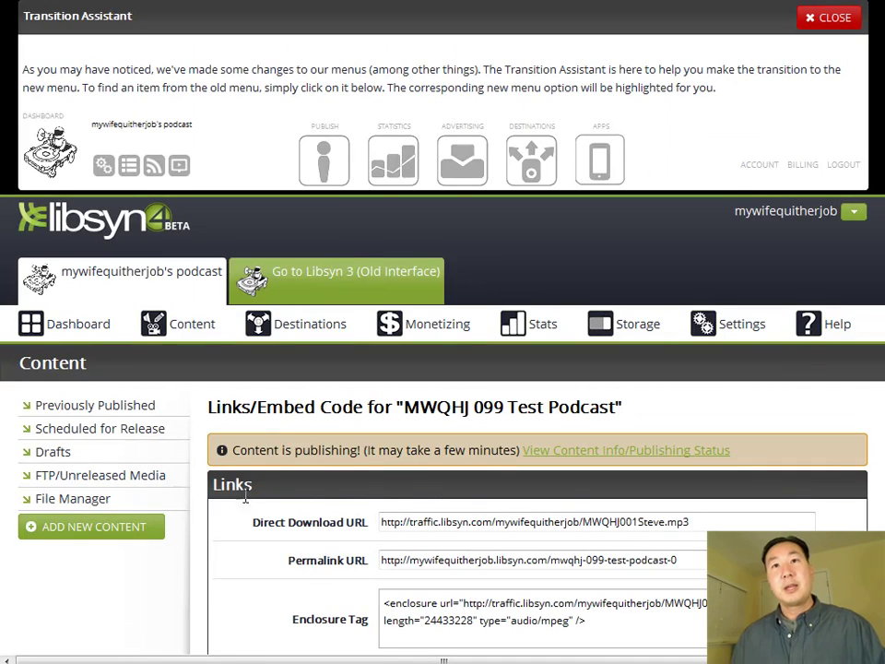
Select the published episode's Direct Download URL
{"action": "scroll", "coordinate": [295, 430], "scroll_direction": "down", "scroll_amount": 3}
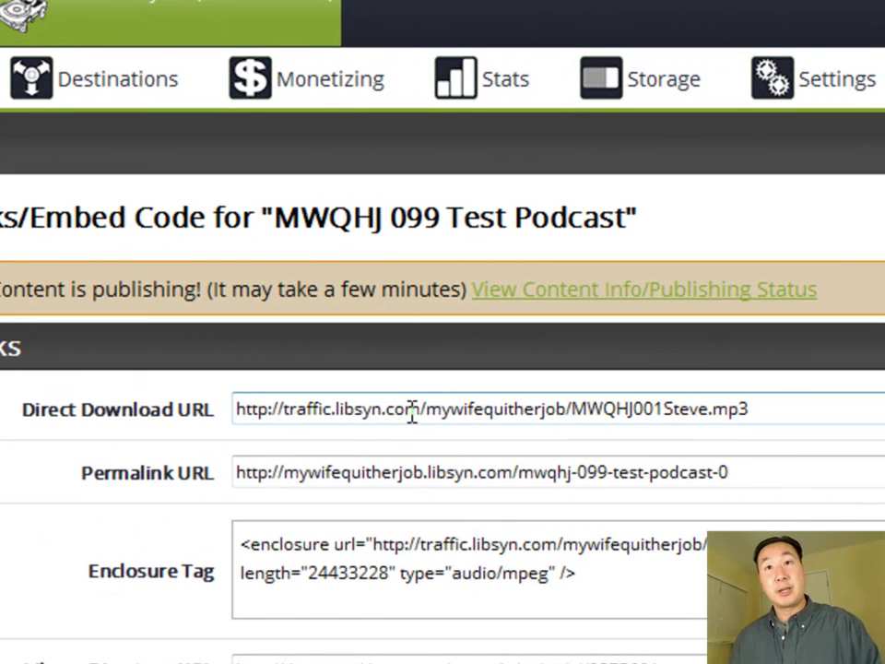
{"action": "left_click", "coordinate": [412, 415]}
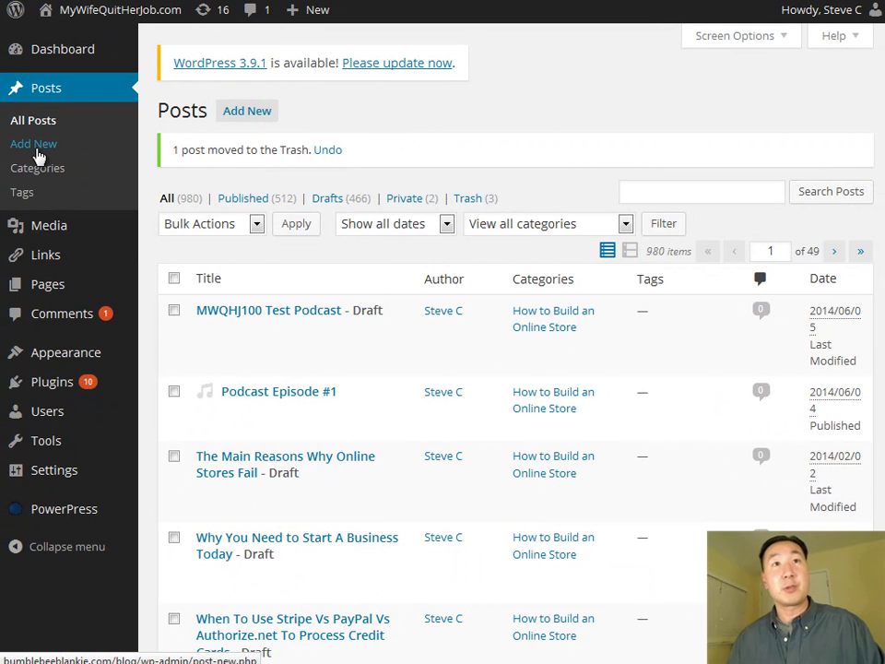
Start a new post titled 'MWQHJ 099 Test Podcast'
{"action": "left_click", "coordinate": [36, 154]}
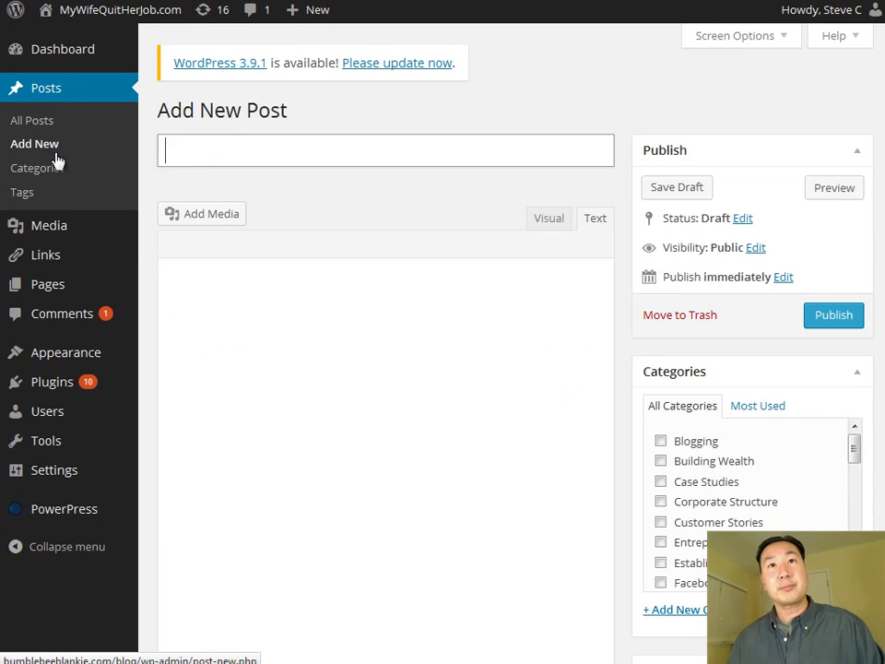
{"action": "left_click", "coordinate": [203, 153]}
{"action": "type", "text": "MWQH"}
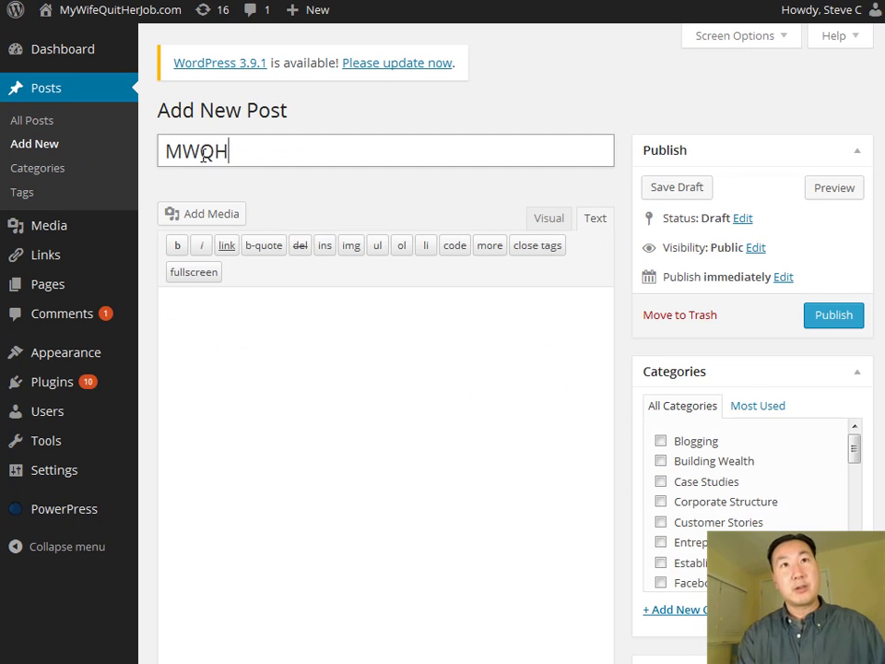
{"action": "type", "text": "J 099 "}
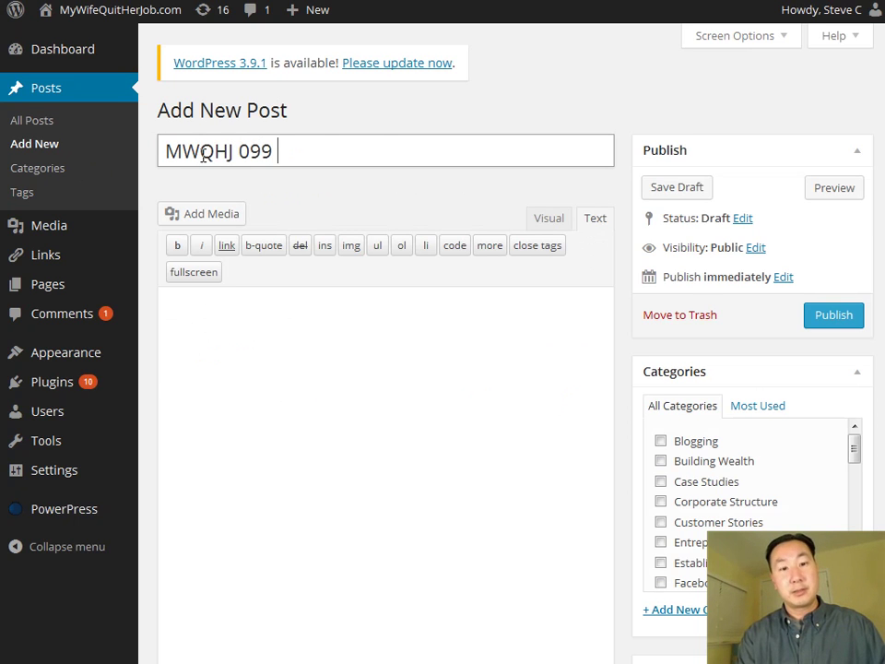
{"action": "type", "text": "Test Podcast"}
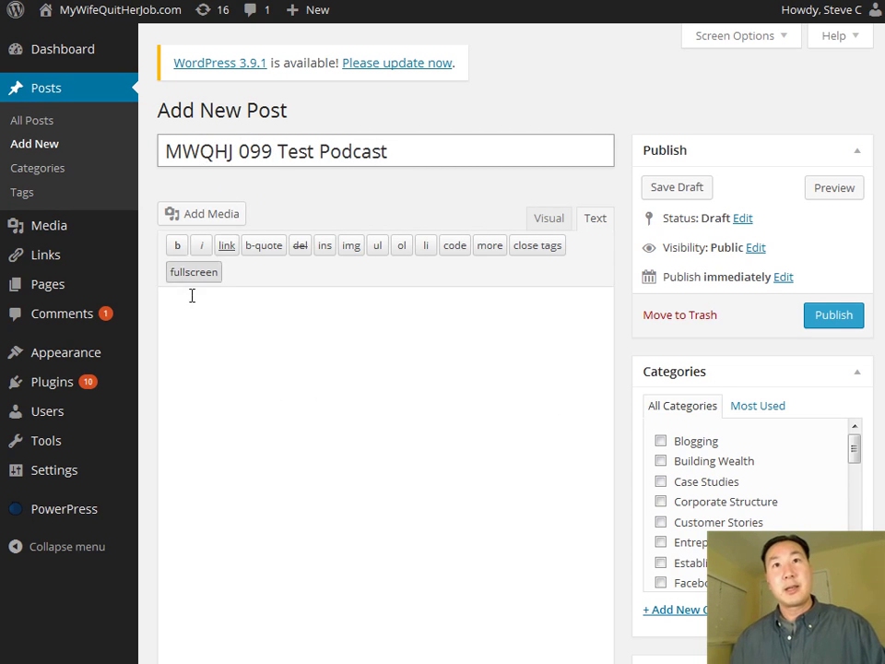
Paste the Libsyn MP3 link as the episode media URL and verify it (24433228 bytes, 0:25:08)
{"action": "scroll", "coordinate": [241, 379], "scroll_direction": "down", "scroll_amount": 7}
{"action": "scroll", "coordinate": [204, 389], "scroll_direction": "down", "scroll_amount": 8}
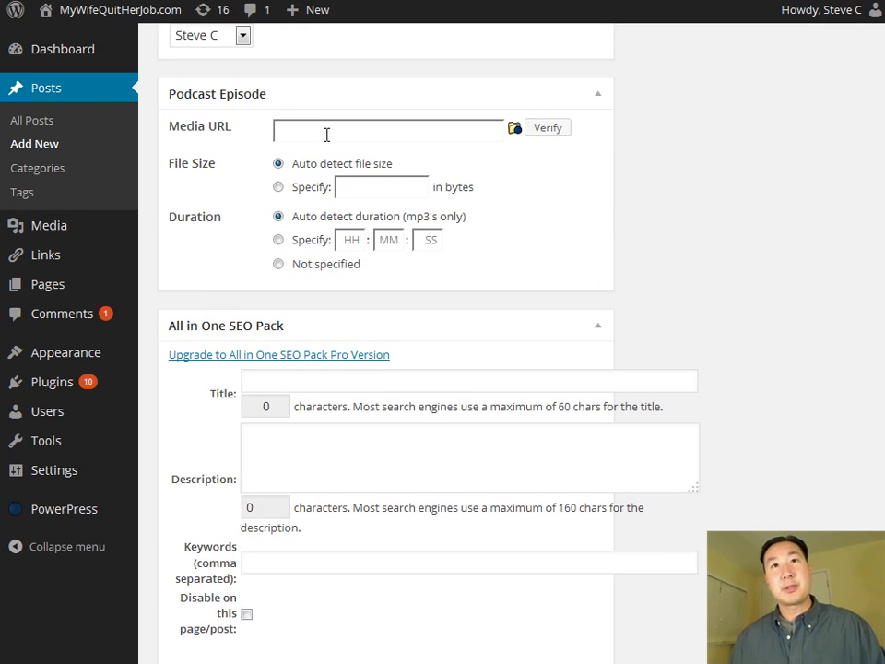
{"action": "key", "text": "ctrl+v"}
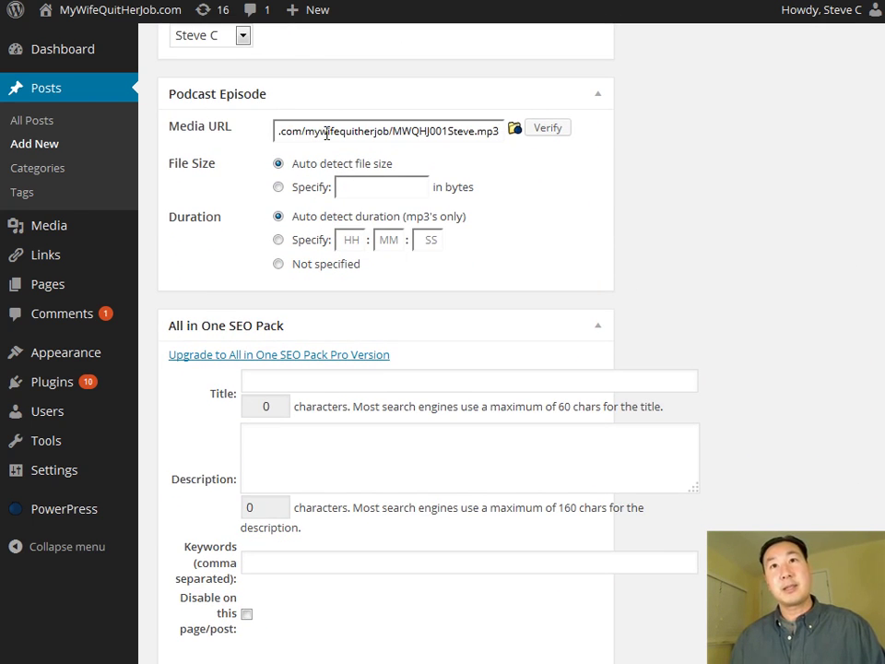
{"action": "left_click", "coordinate": [552, 131]}
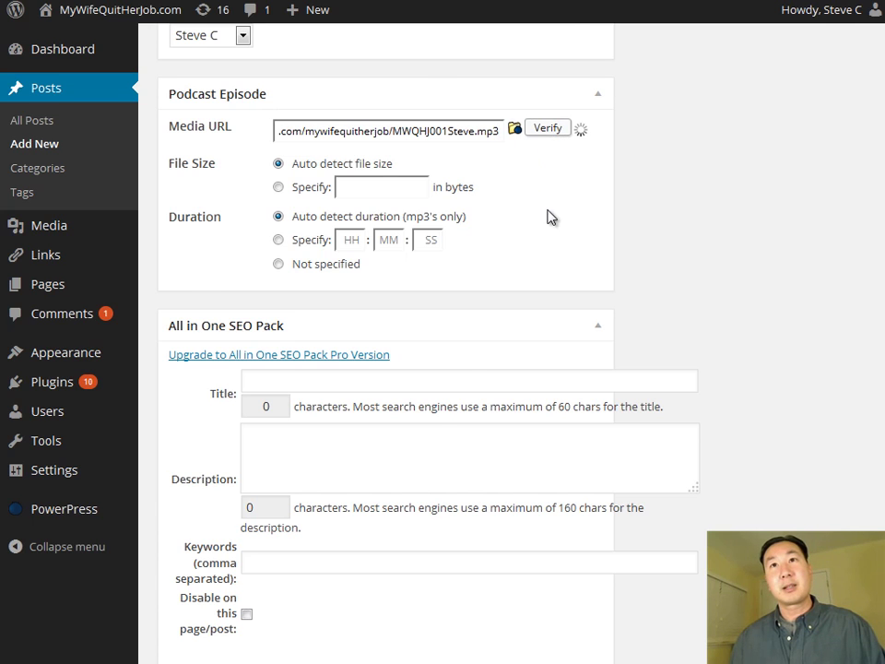
{"action": "scroll", "coordinate": [553, 334], "scroll_direction": "up", "scroll_amount": 2}
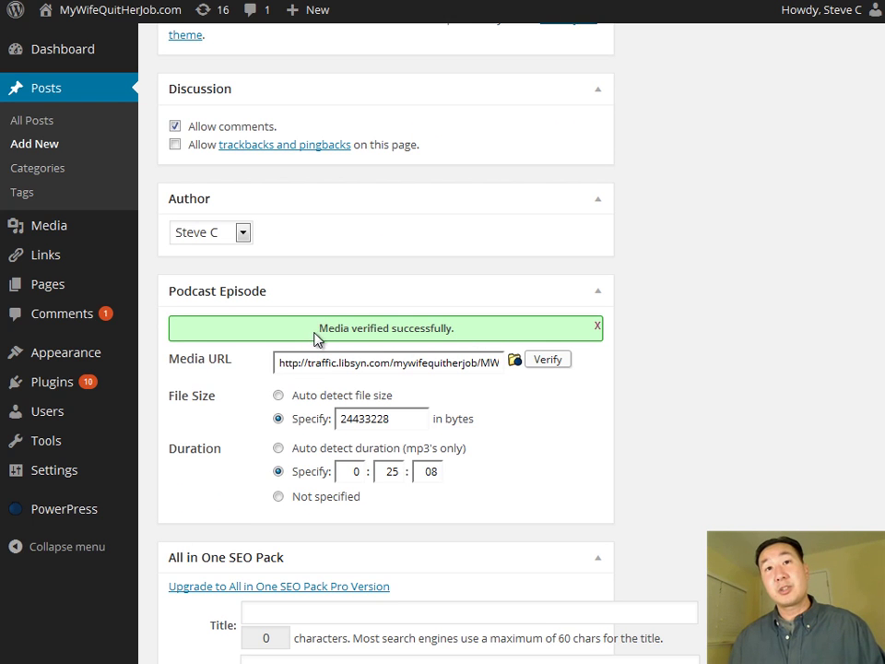
{"action": "scroll", "coordinate": [396, 405], "scroll_direction": "up", "scroll_amount": 2}
{"action": "scroll", "coordinate": [393, 410], "scroll_direction": "up", "scroll_amount": 10}
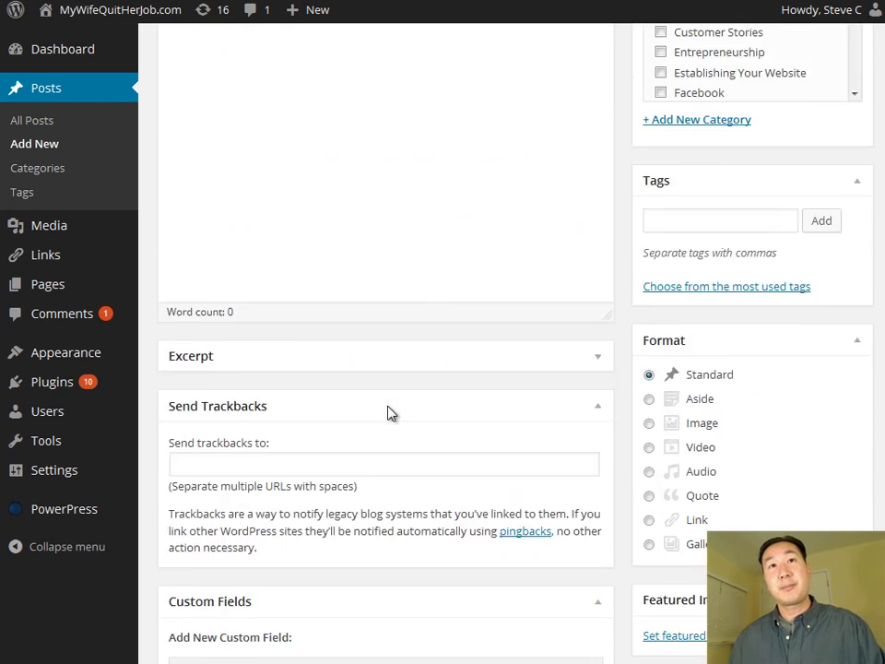
{"action": "left_click", "coordinate": [221, 317]}
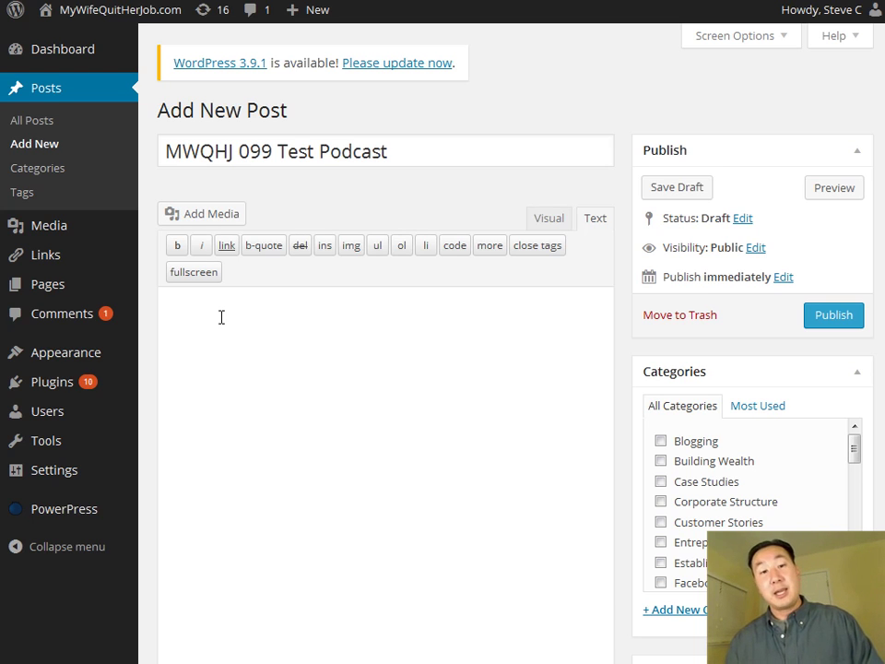
Type the body outline: 'Insert Photo', 'Verbiage about what the podcast is all about', 'Things you will learn'
{"action": "left_click", "coordinate": [222, 317]}
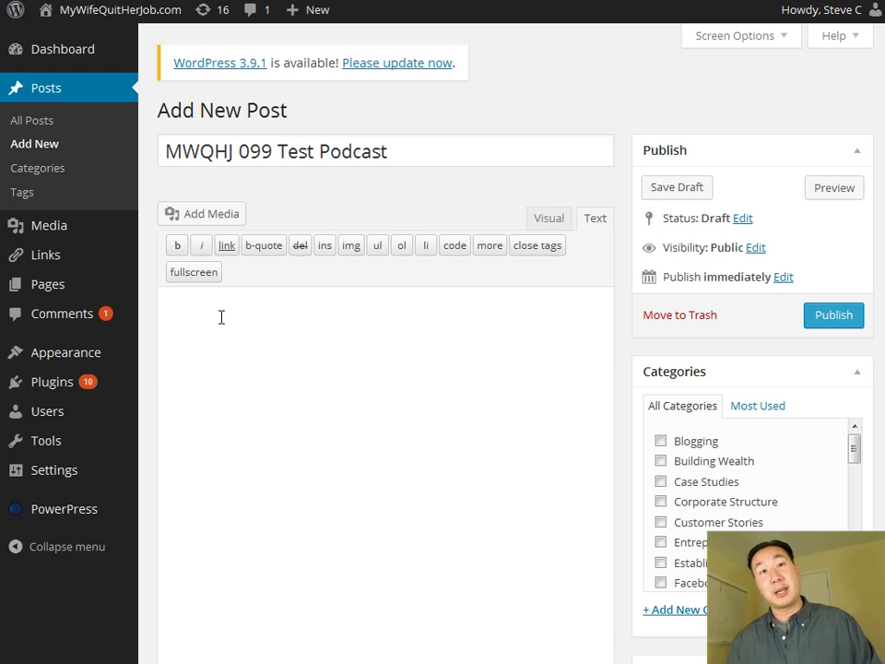
{"action": "type", "text": "Inser"}
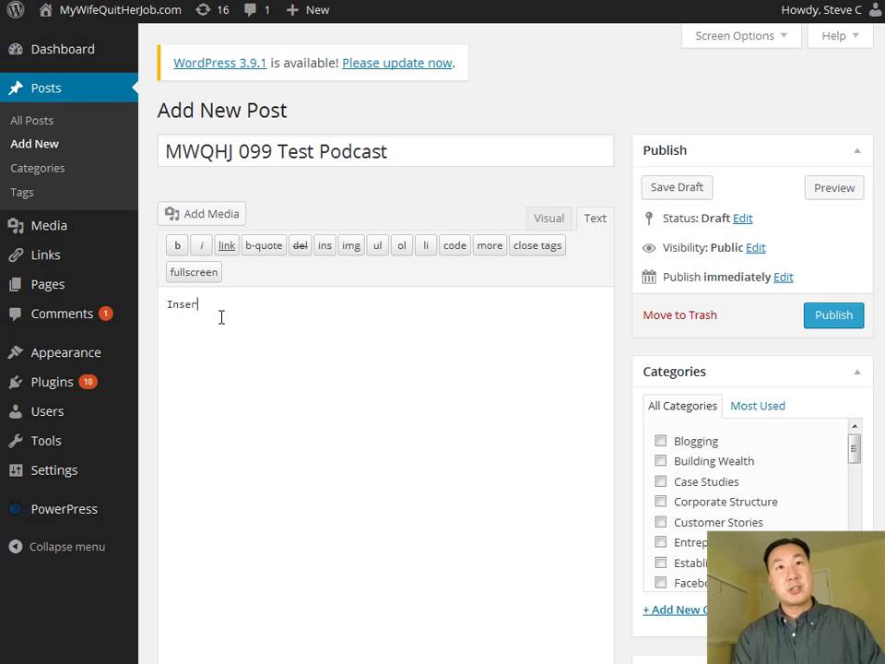
{"action": "type", "text": "t Photo"}
{"action": "key", "text": "Return"}
{"action": "key", "text": "Return"}
{"action": "type", "text": "Ve"}
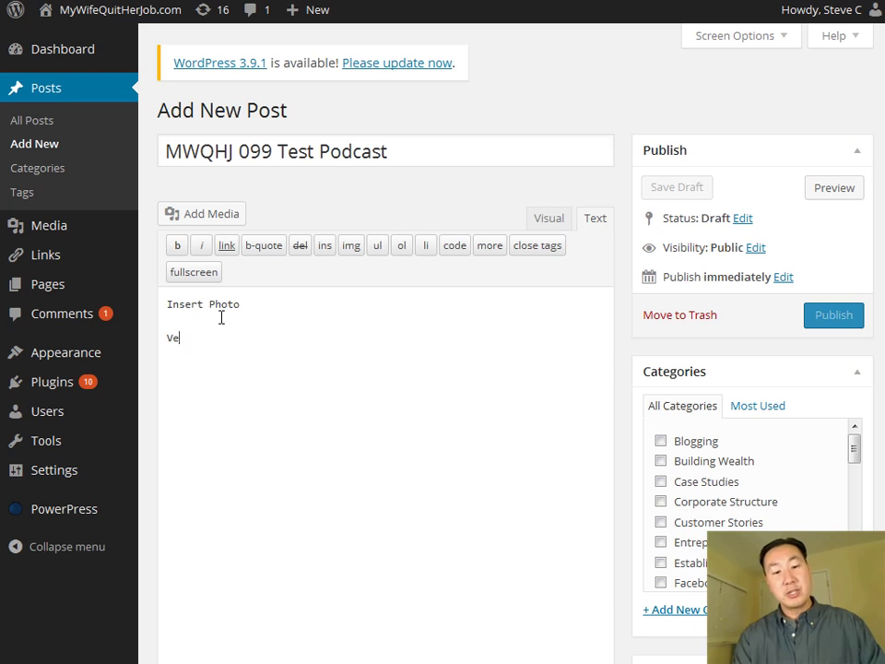
{"action": "type", "text": "rbiage about wha"}
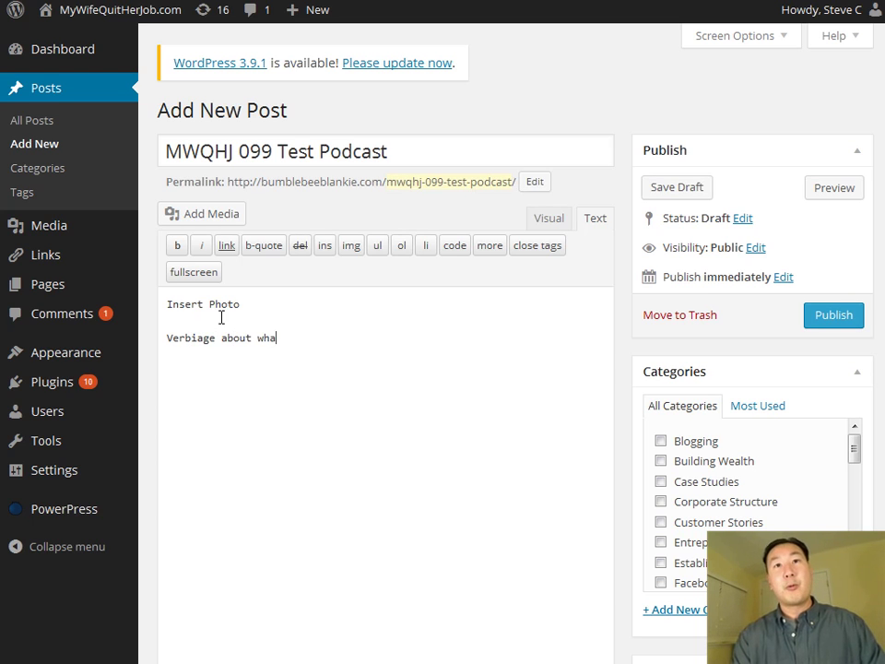
{"action": "type", "text": "t the podcast is a"}
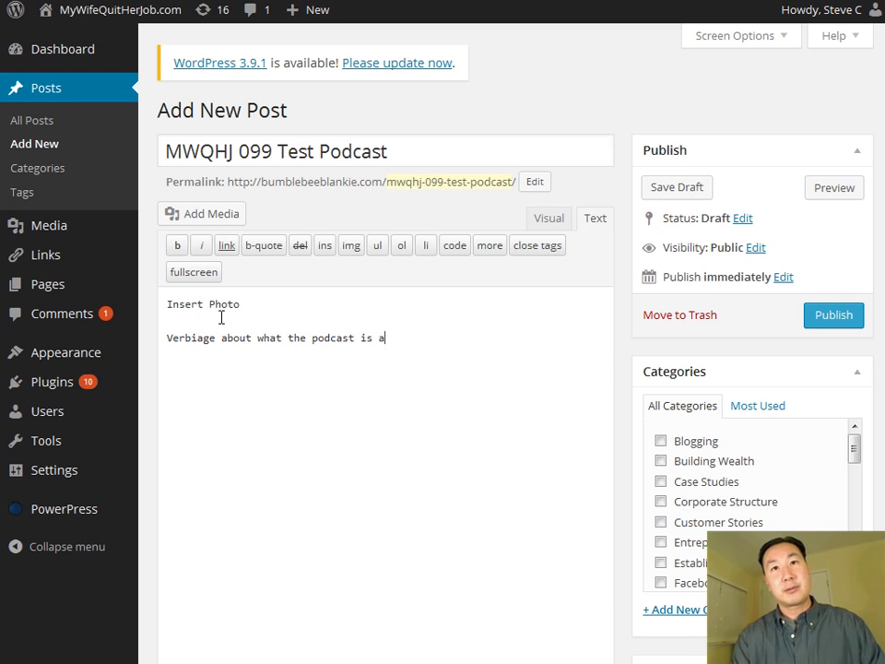
{"action": "type", "text": "ll about  "}
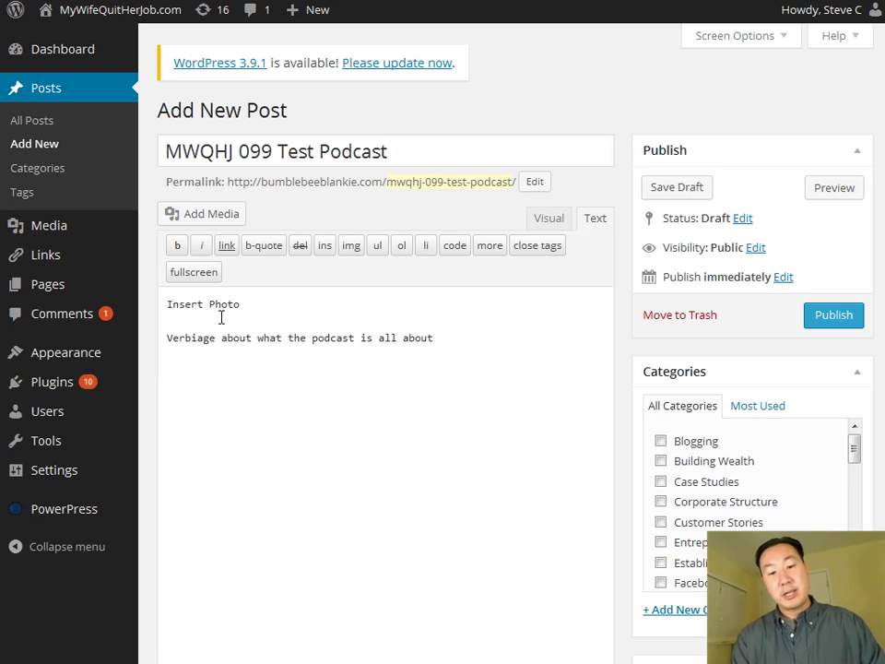
{"action": "type", "text": "Things you will learn"}
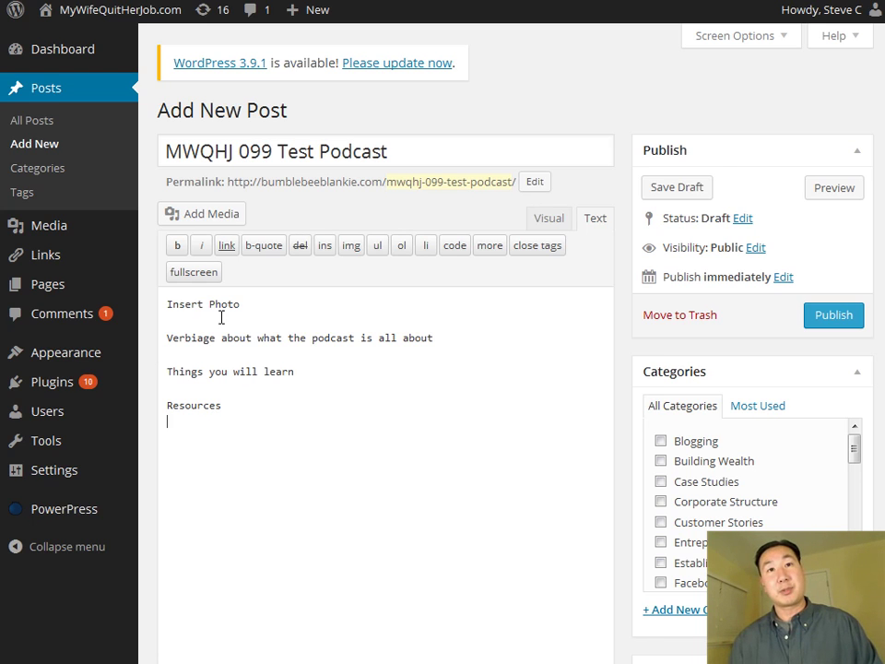
Insert a [powerpress] line directly below 'Insert Photo' in the post body
{"action": "left_click", "coordinate": [221, 317]}
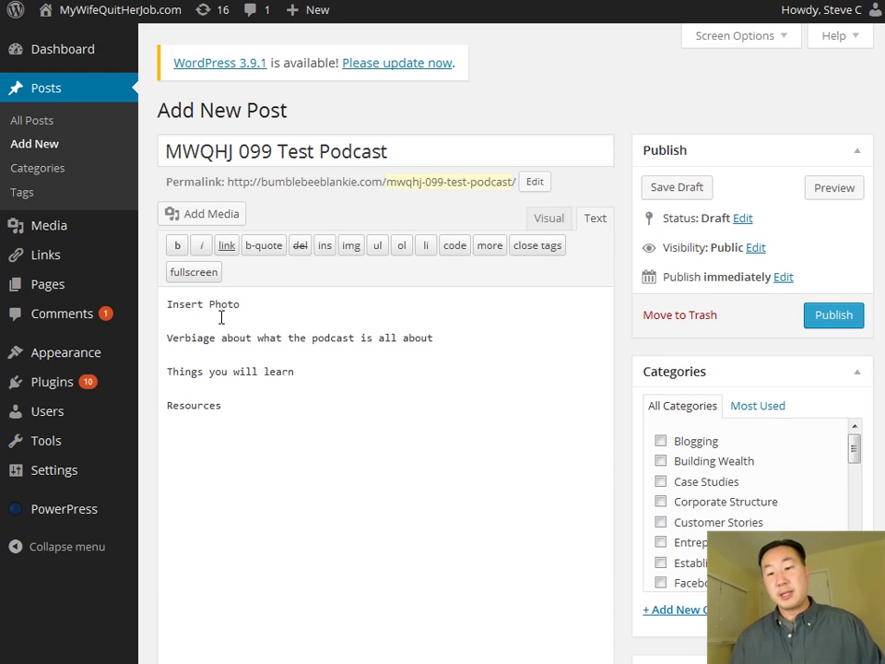
{"action": "key", "text": "Return"}
{"action": "key", "text": "Return"}
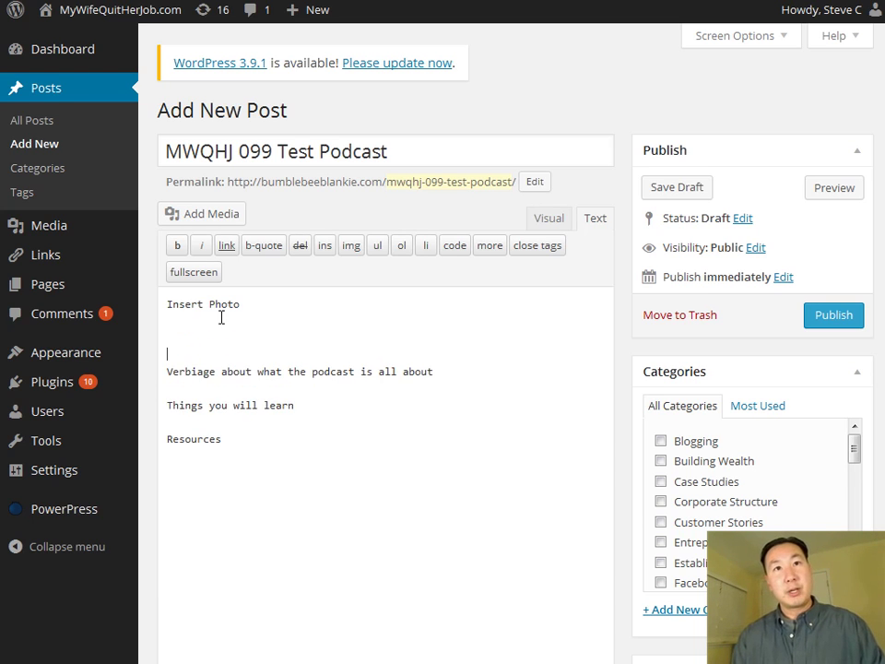
{"action": "key", "text": "Up"}
{"action": "type", "text": "[powerpress]"}
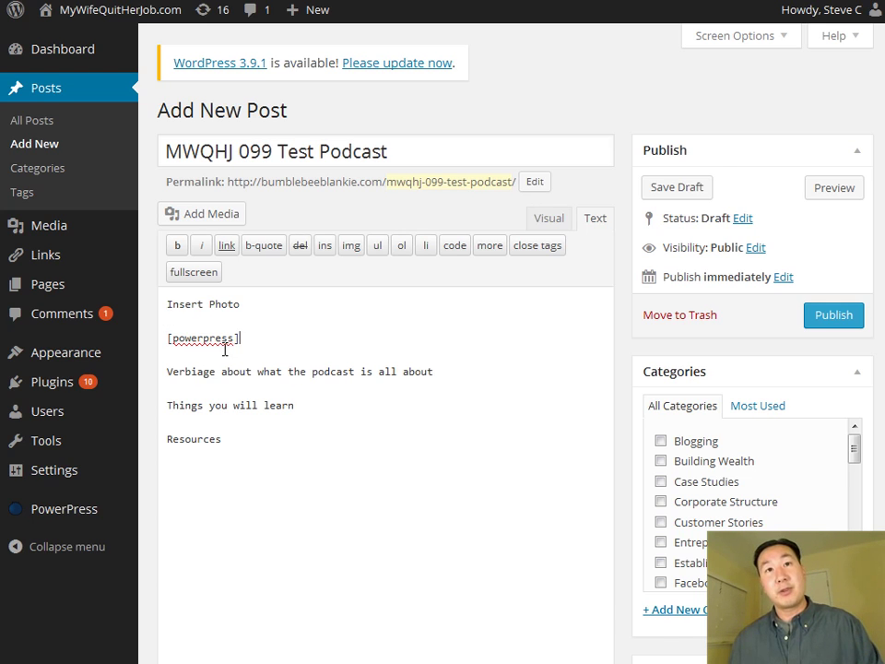
Choose Audio in the Format box and publish 'MWQHJ 099 Test Podcast'
{"action": "scroll", "coordinate": [474, 455], "scroll_direction": "down", "scroll_amount": 5}
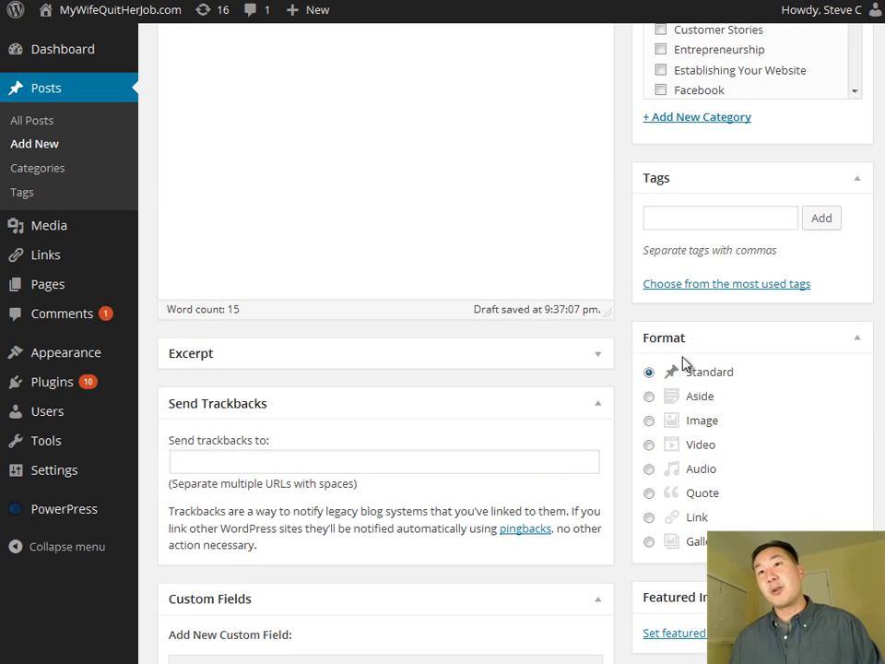
{"action": "left_click", "coordinate": [650, 470]}
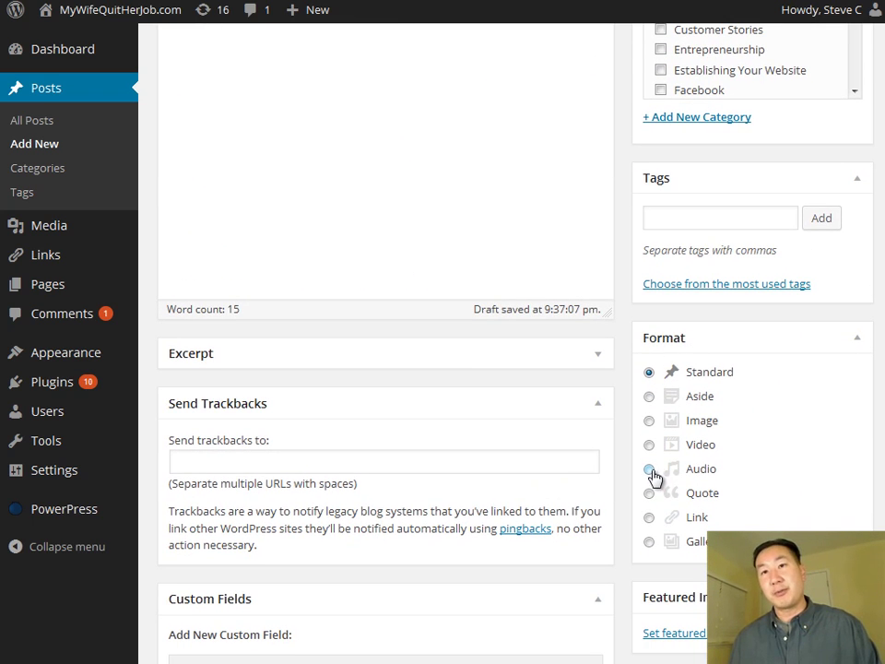
{"action": "scroll", "coordinate": [653, 479], "scroll_direction": "up", "scroll_amount": 5}
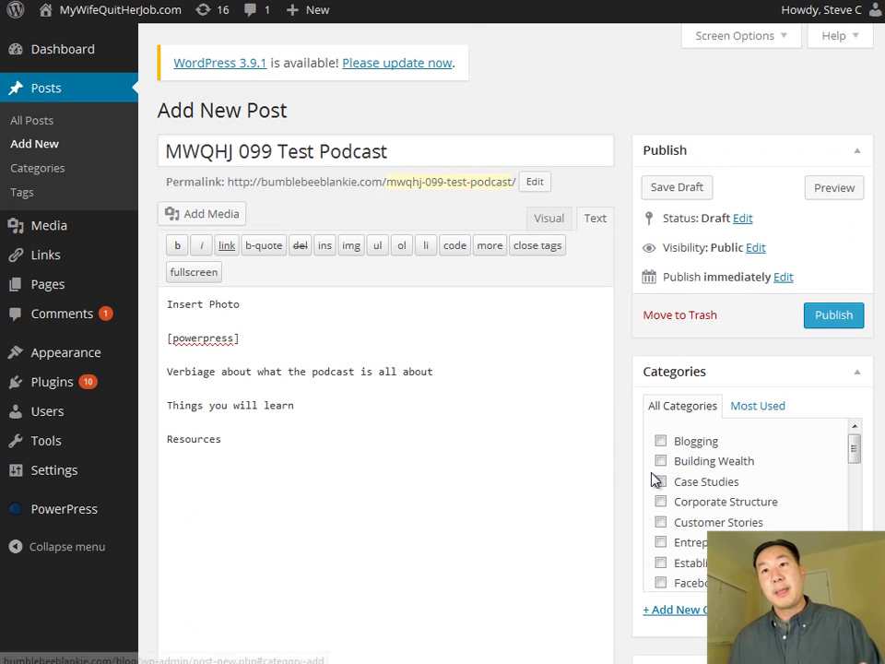
{"action": "left_click", "coordinate": [836, 319]}
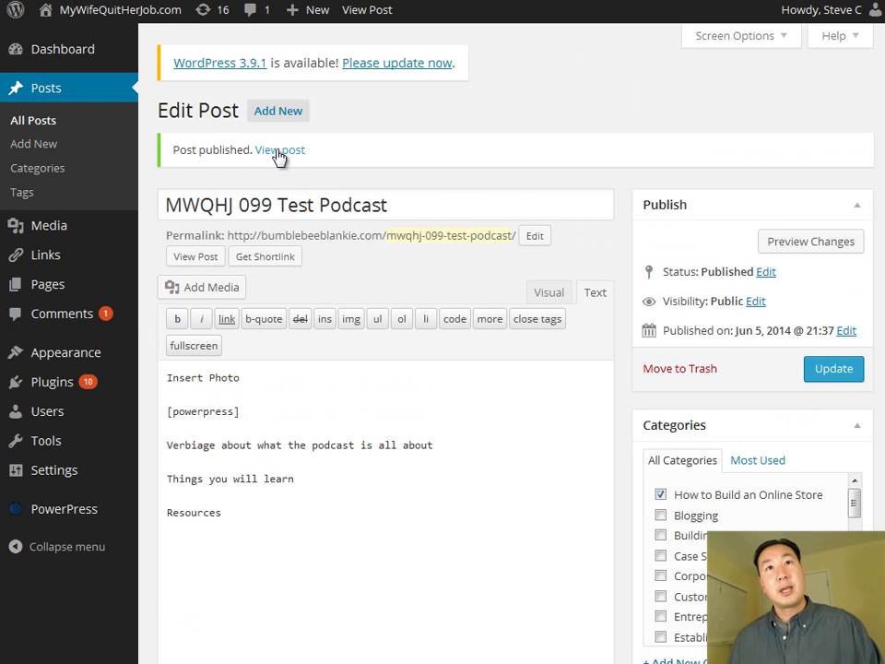
View the live 'MWQHJ 099 Test Podcast' post and check its embedded audio player
{"action": "left_click", "coordinate": [277, 151]}
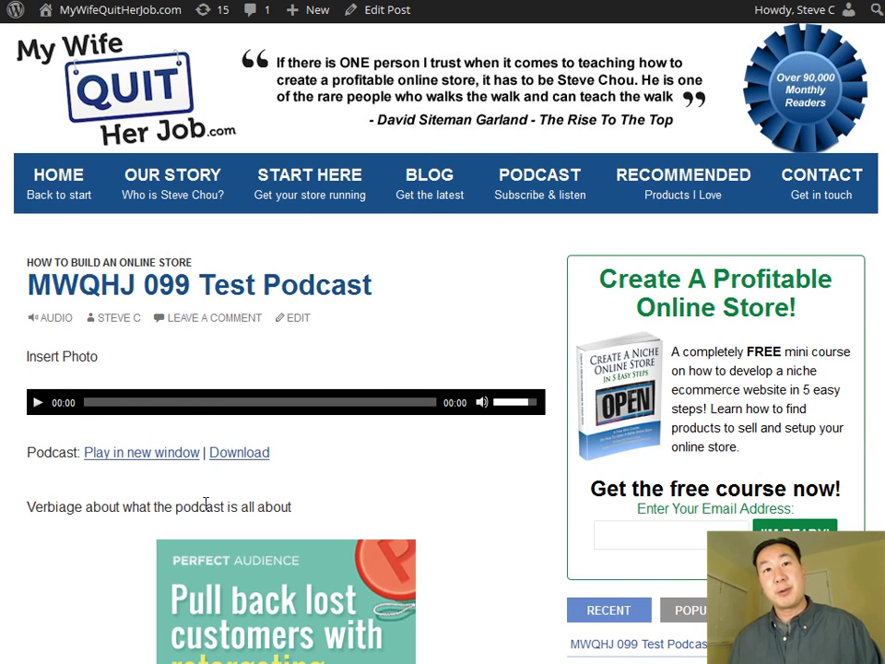
{"action": "scroll", "coordinate": [206, 503], "scroll_direction": "down", "scroll_amount": 6}
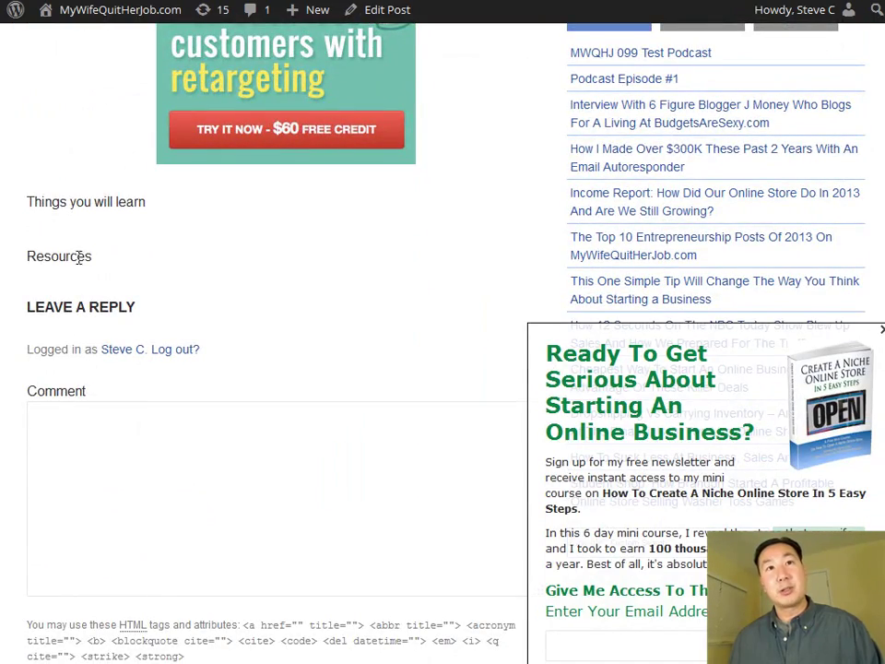
{"action": "scroll", "coordinate": [225, 350], "scroll_direction": "up", "scroll_amount": 6}
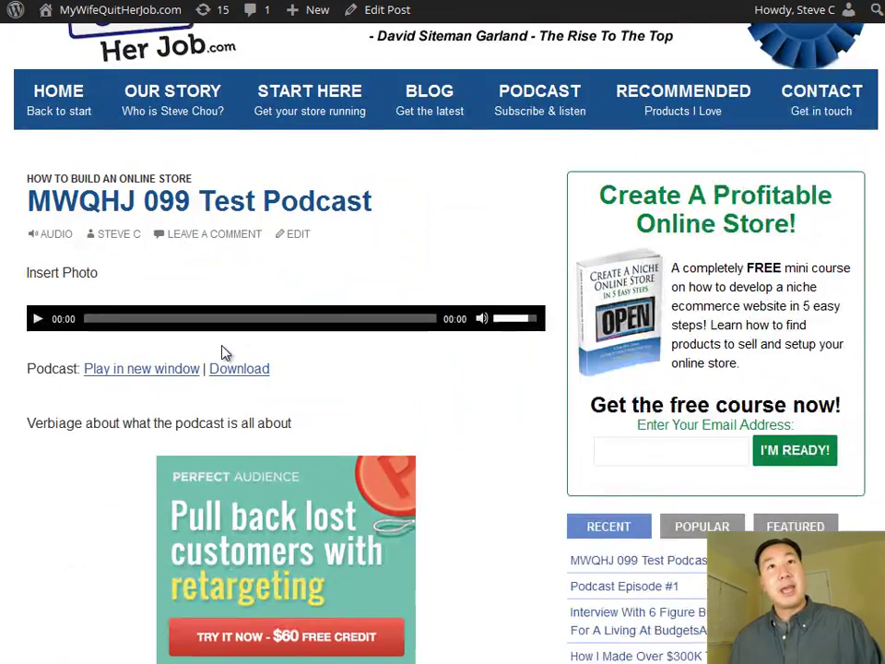
{"action": "scroll", "coordinate": [222, 352], "scroll_direction": "up", "scroll_amount": 1}
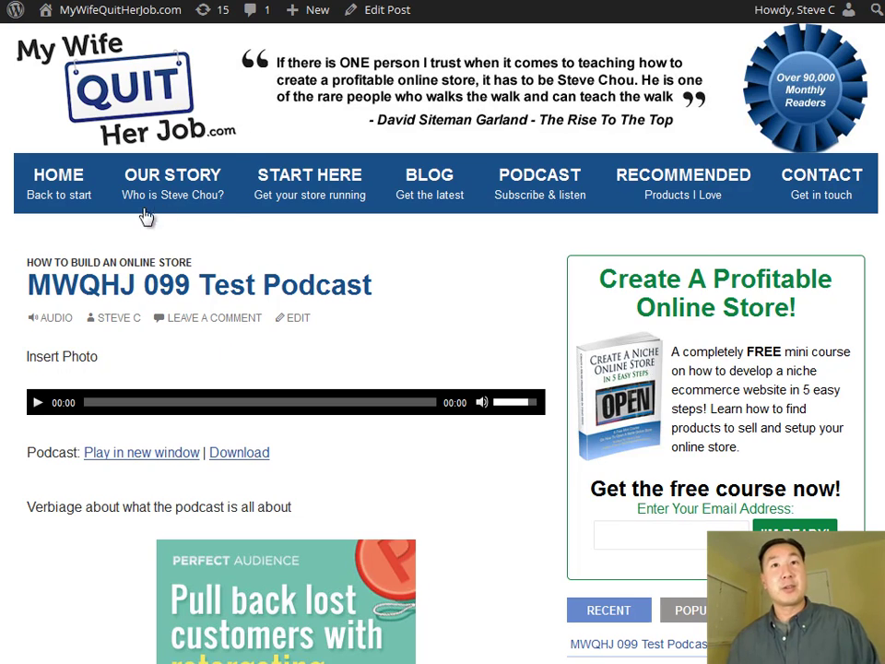
In PowerPress Settings > Feeds, select the Special Podcast only Feed URL ending /feed/podcast/
{"action": "mouse_move", "coordinate": [115, 13]}
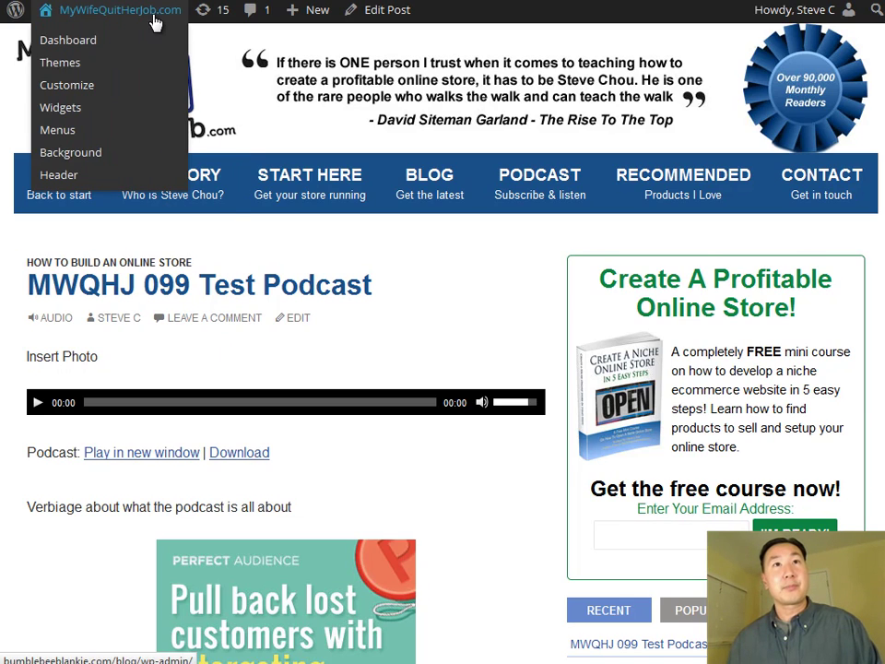
{"action": "left_click", "coordinate": [85, 46]}
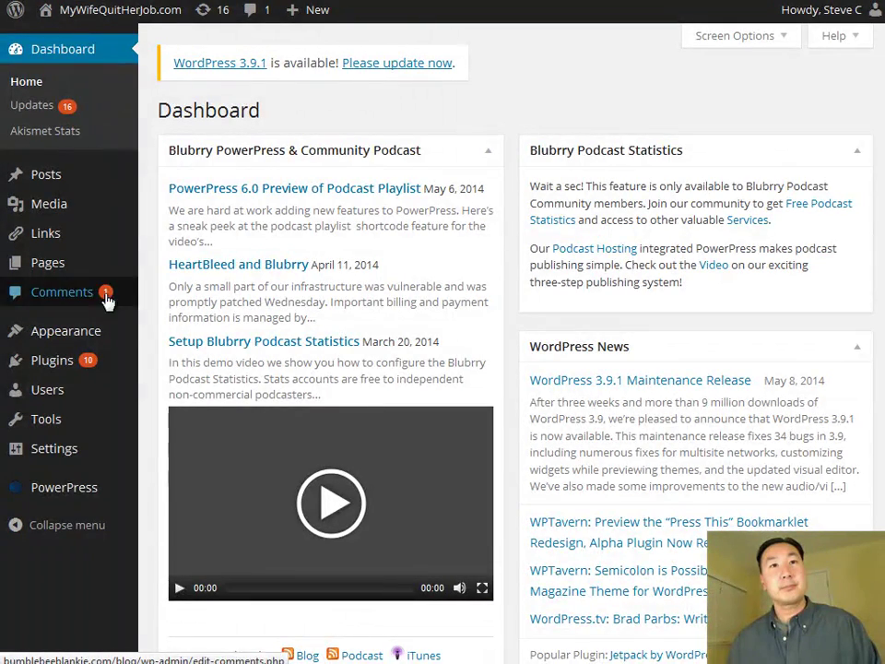
{"action": "left_click", "coordinate": [83, 498]}
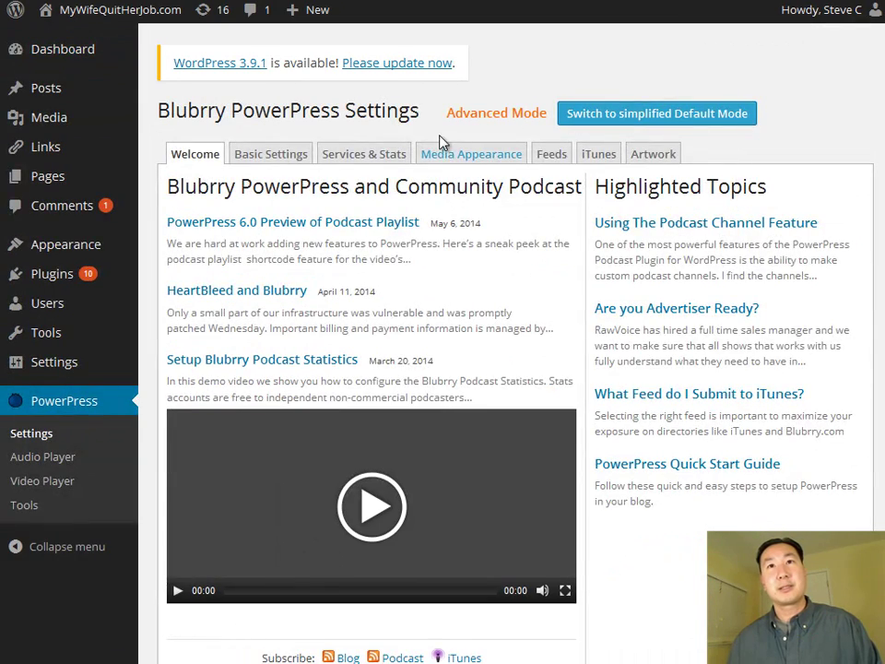
{"action": "left_click", "coordinate": [559, 157]}
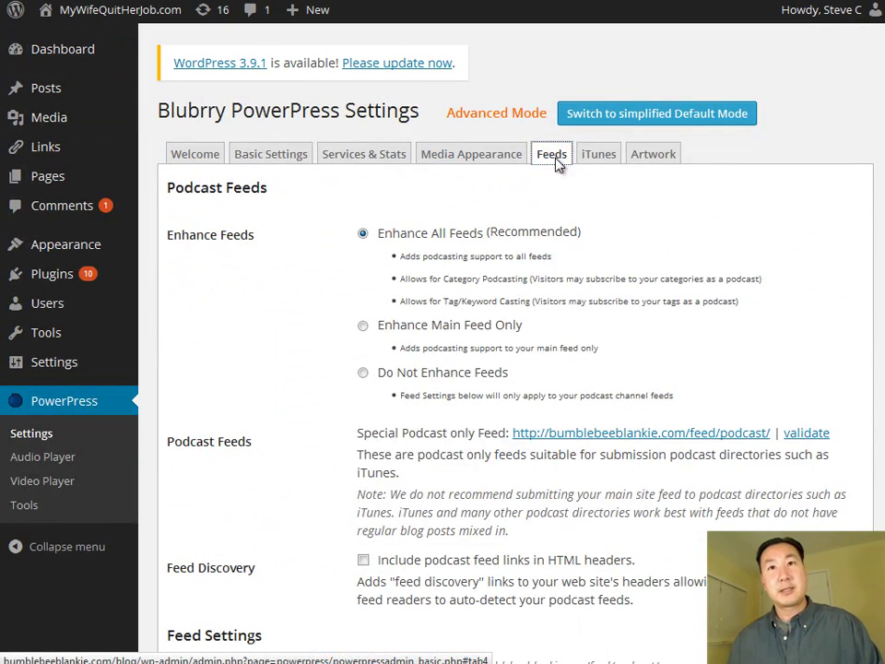
{"action": "left_click_drag", "start_coordinate": [777, 433], "coordinate": [514, 440]}
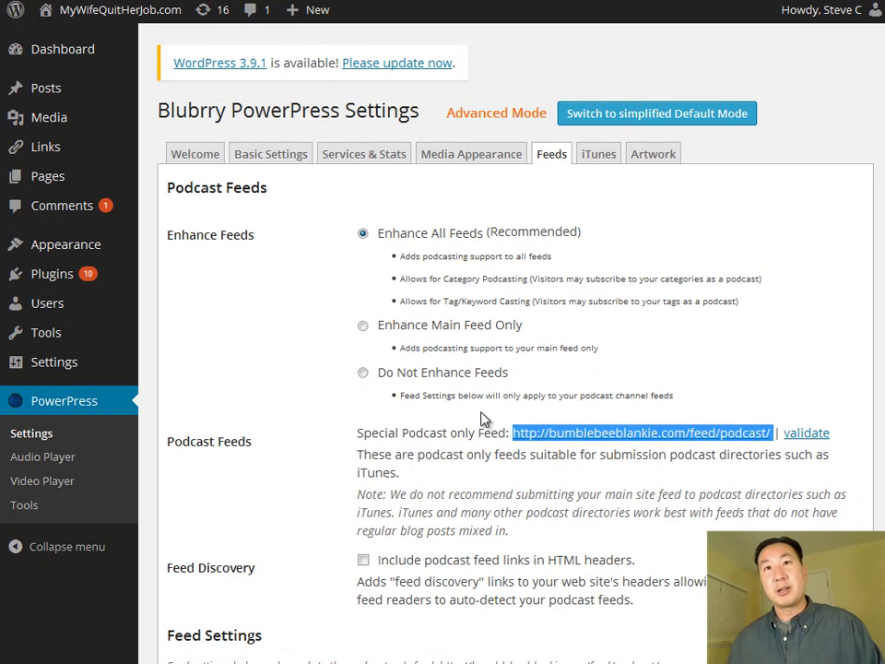
Open a new Firefox tab
{"action": "key", "text": "ctrl+t"}
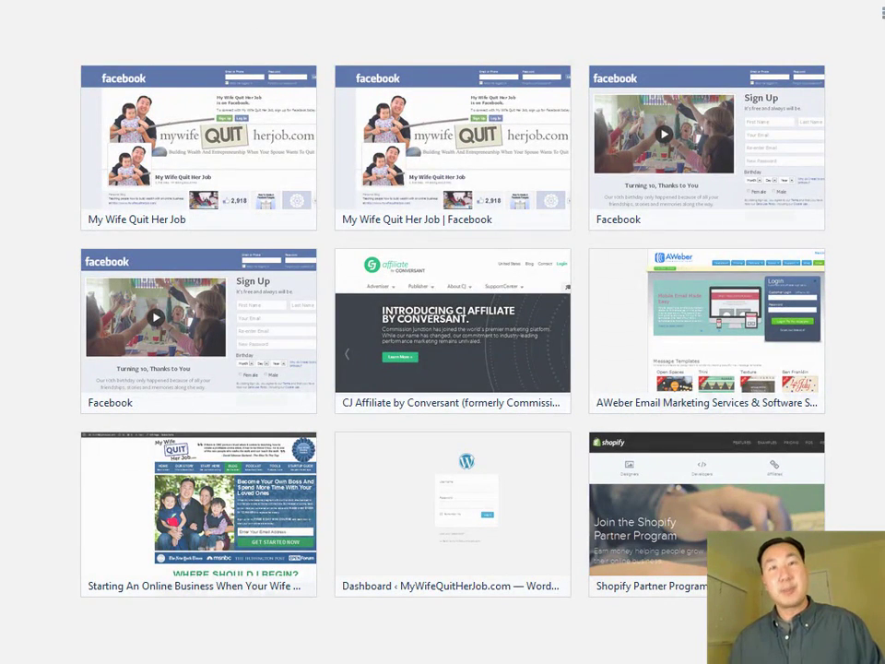